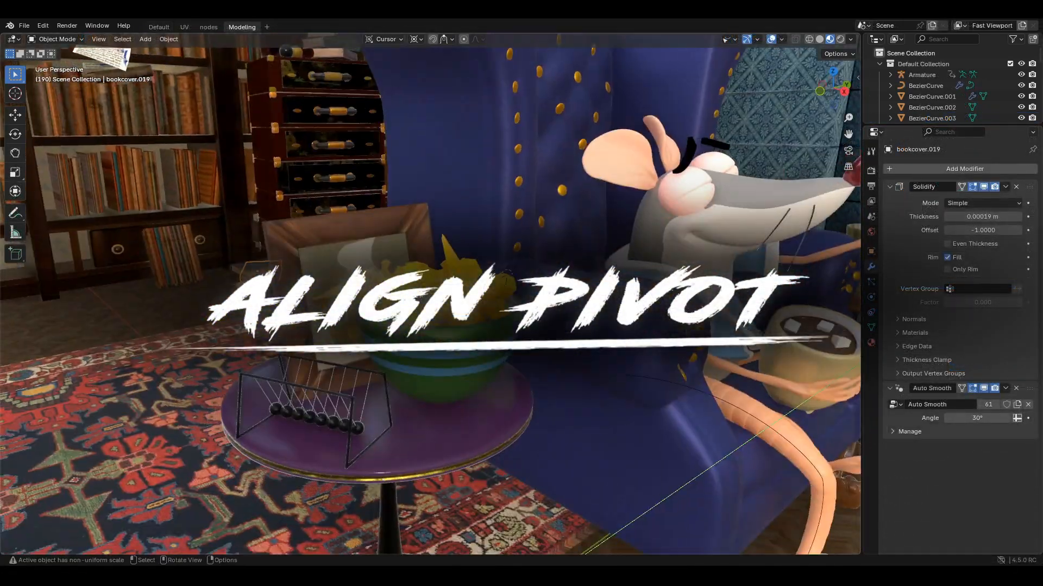
Align the pivot to the long outer side edge of the cheese picture's wooden frame using Align Pivot
middle_click_drag(326, 250, 356, 261)
left_click(347, 256)
key("Tab")
left_click(361, 289)
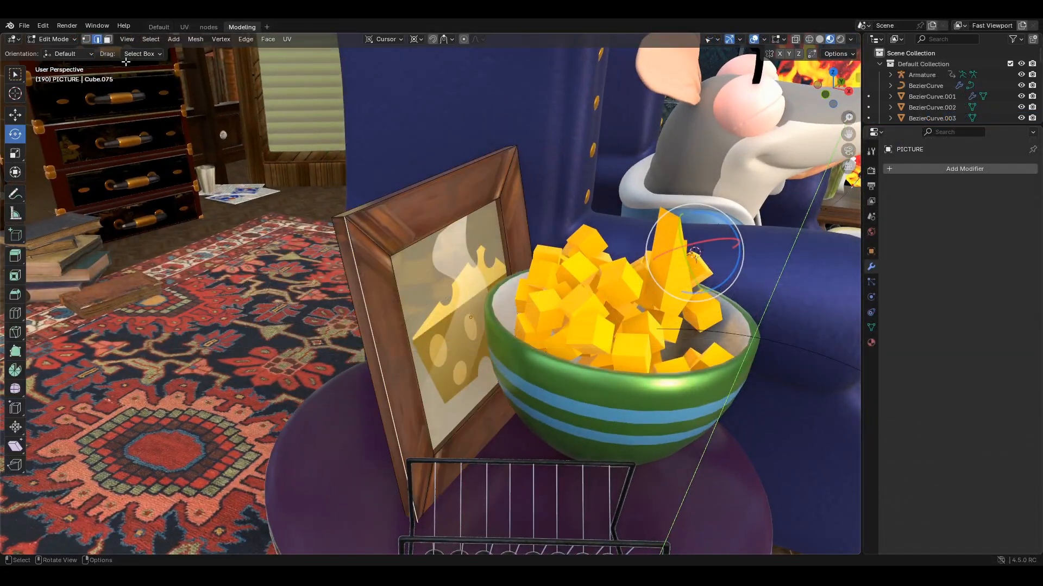
key("ctrl+space")
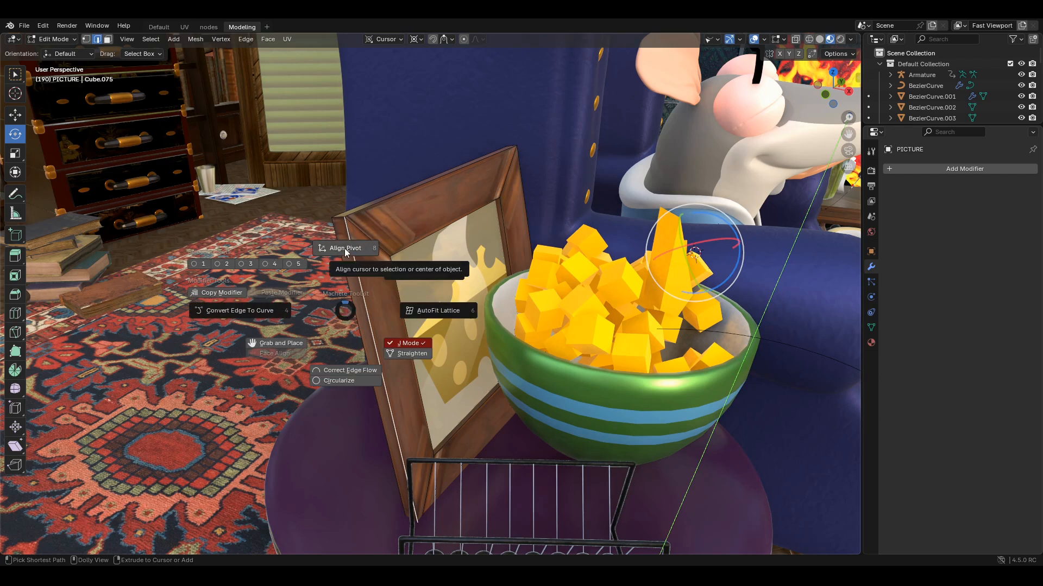
left_click(345, 250)
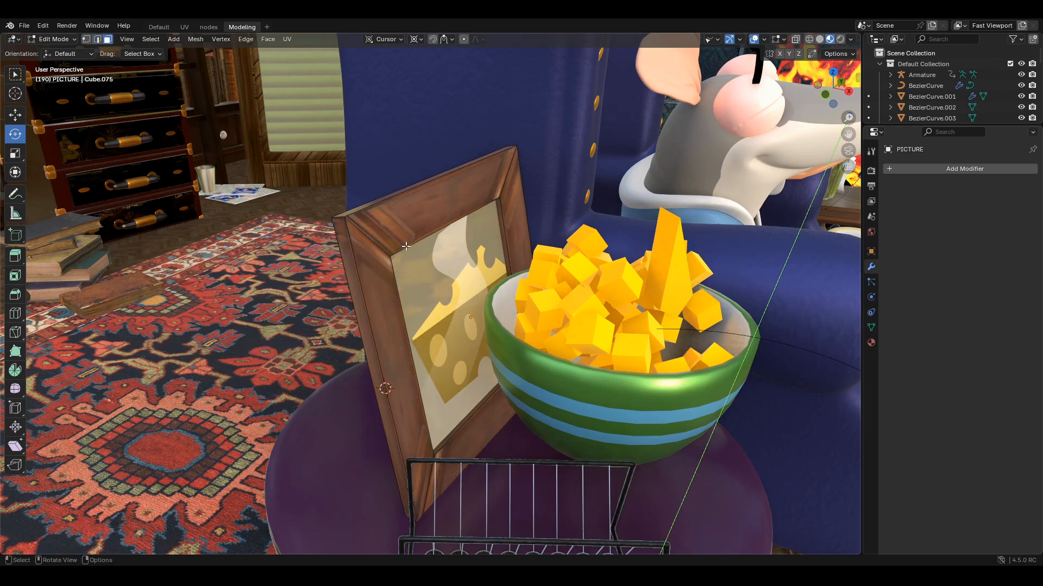
Select the whole picture frame mesh, try transforming it from the aligned pivot, and undo the changes
key("ctrl+KP_Add")
key("ctrl+KP_Add")
left_click_drag(395, 407, 398, 435)
key("ctrl+z")
left_click(9, 120)
key("ctrl+z")
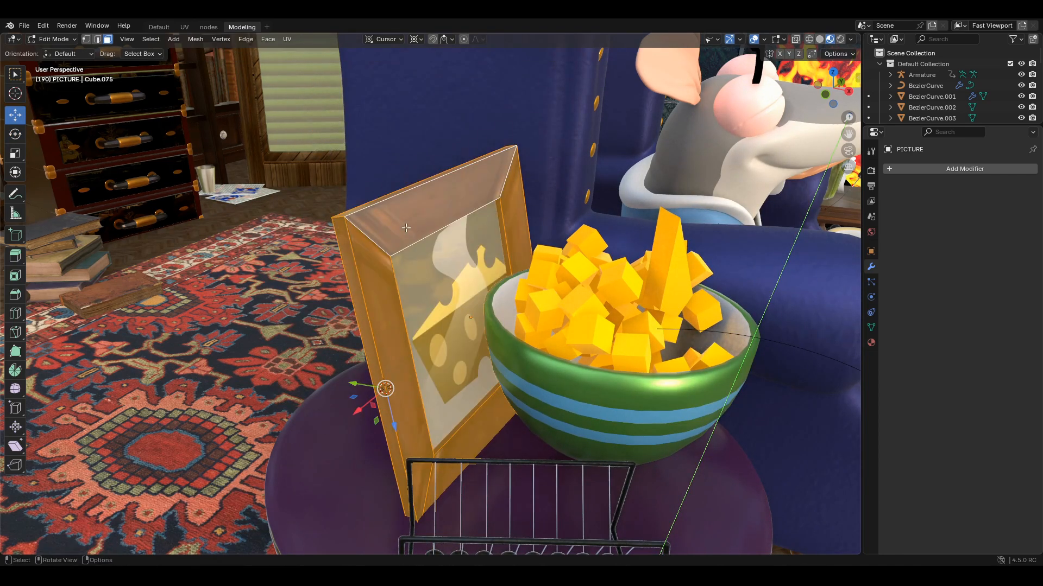
left_click(382, 191)
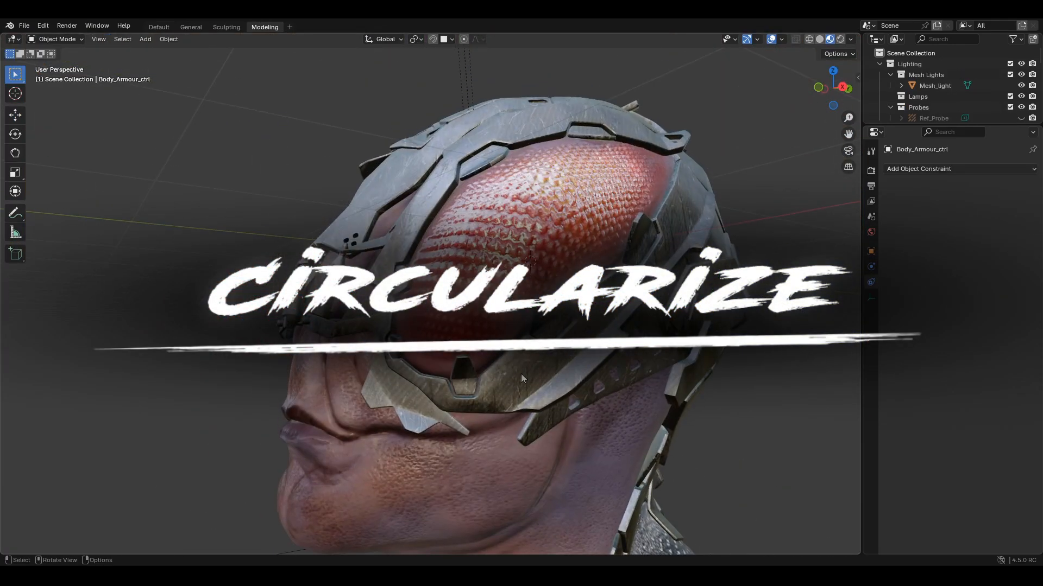
Delete a rectangular patch of faces from the helmet's lower cheek rim below the red eye
left_click(520, 374)
key("Tab")
left_click(505, 393)
left_click(521, 387, "shift")
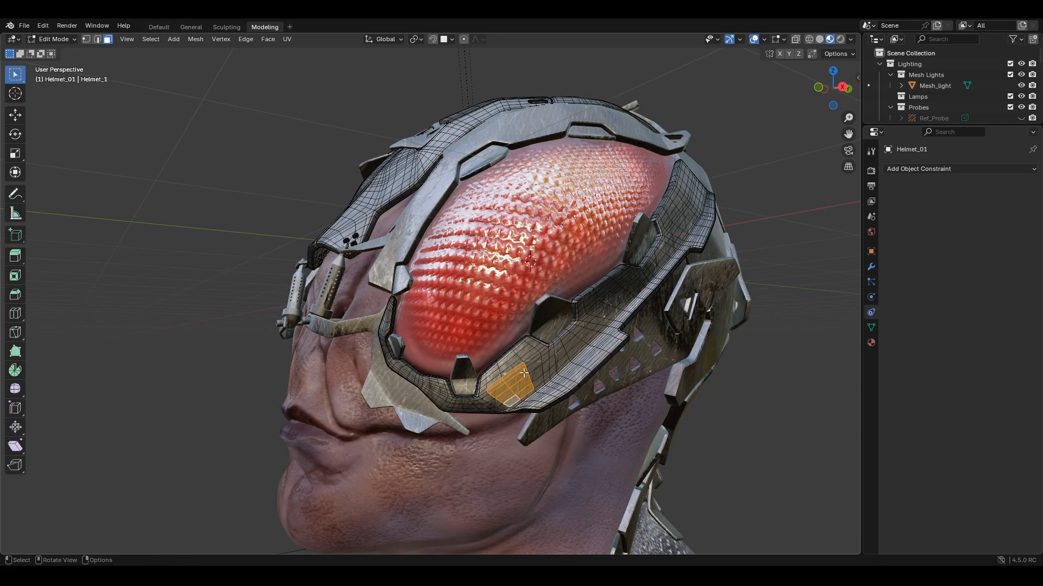
key("x")
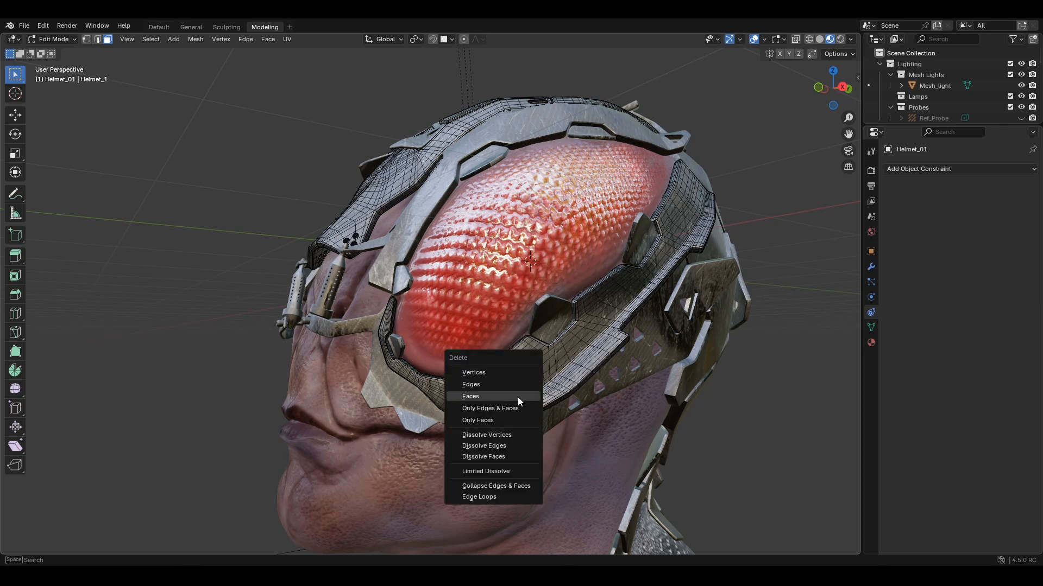
left_click(518, 398)
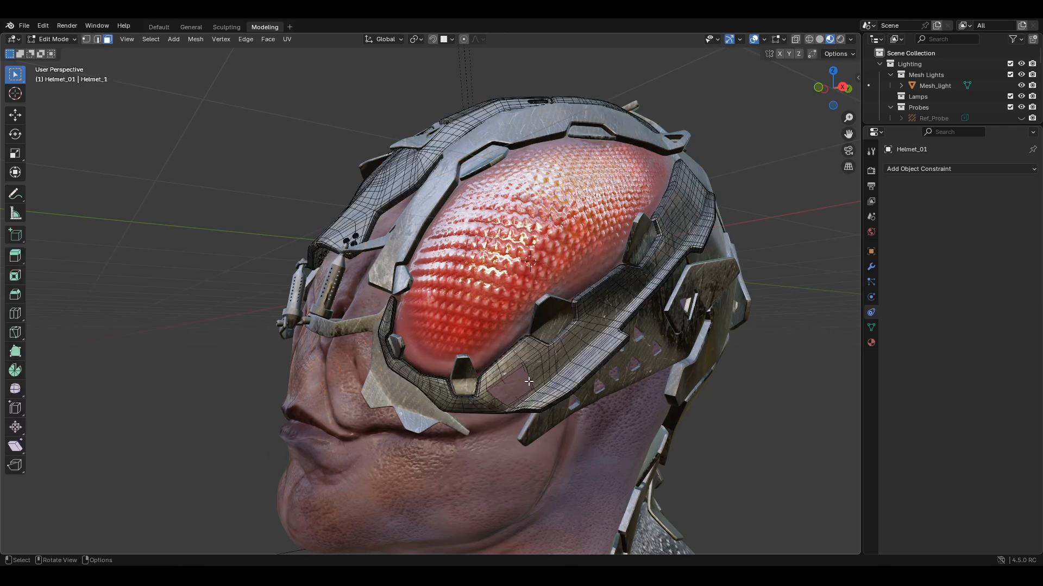
Turn the border edges of the helmet rim's opening into a circle with Circularize
scroll(529, 377, "up", 6)
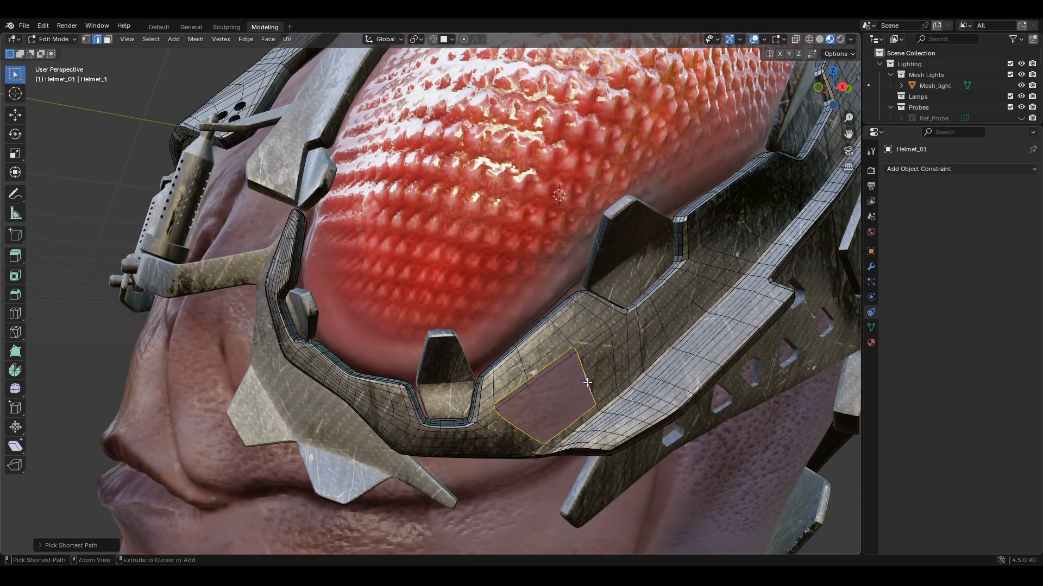
key("ctrl+d")
left_click(571, 428)
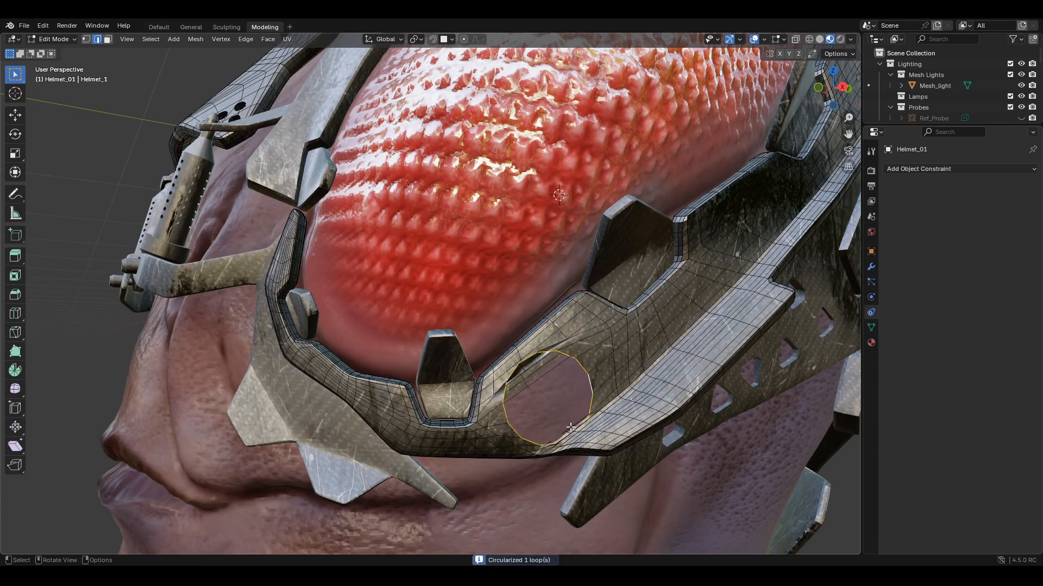
Scale down the circular edge loop around the helmet rim's hole
key("s")
left_click(648, 369)
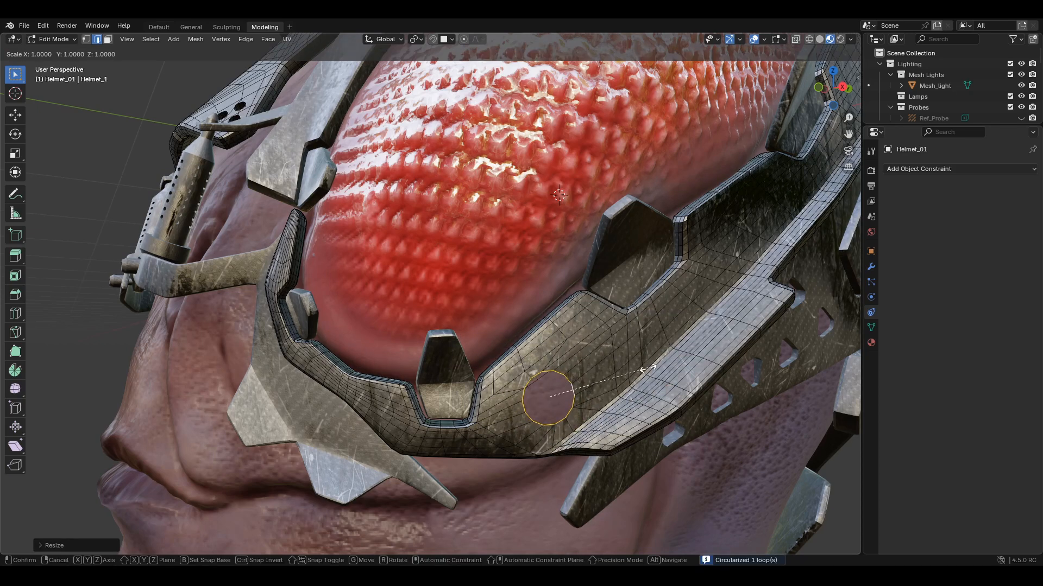
left_click(617, 369)
middle_click_drag(618, 369, 642, 343)
scroll(589, 353, "down", 3)
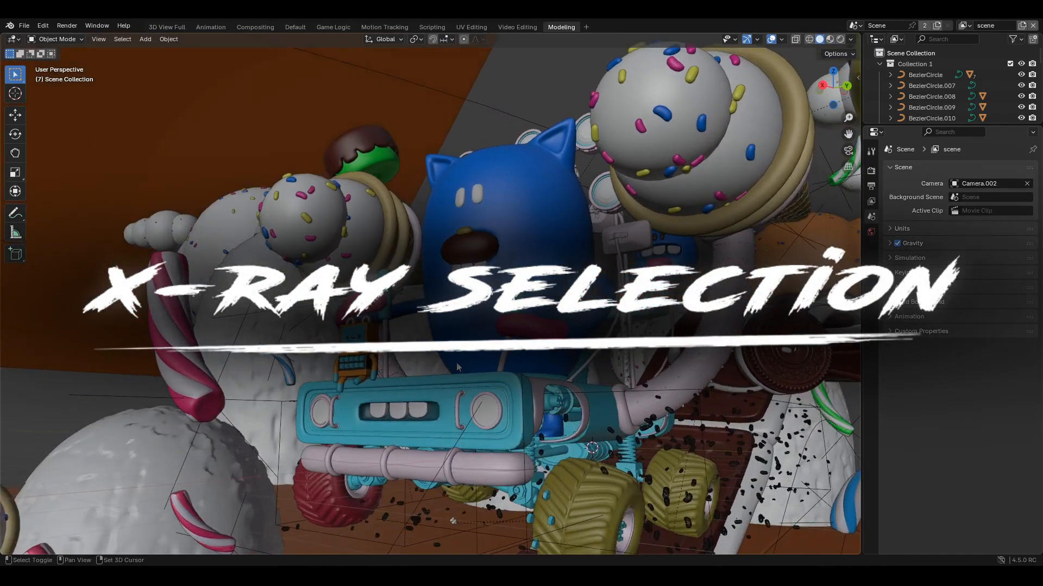
Make the monster truck's large front tyre see-through with X-ray Selection
key("z")
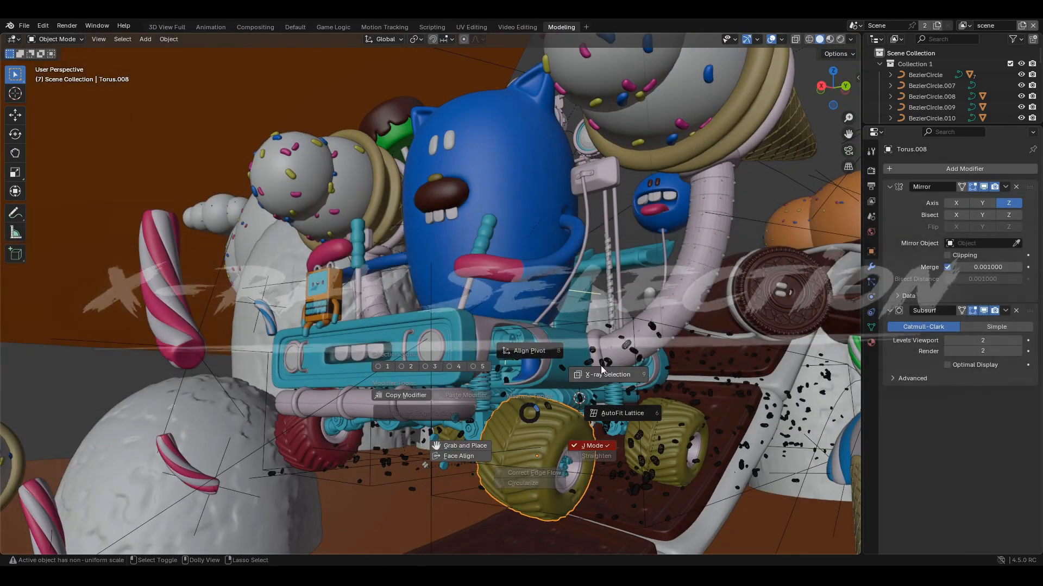
left_click(603, 373)
middle_click_drag(596, 373, 588, 376)
Make the blue cat character's body see-through with X-ray Selection
left_click(516, 211)
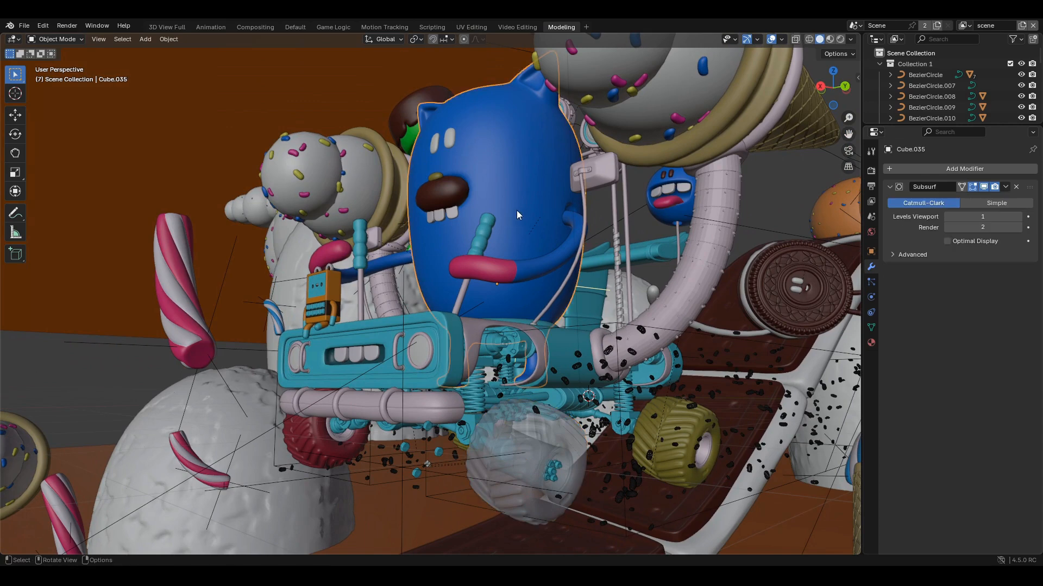
key("ctrl+shift+x")
left_click(586, 178)
middle_click_drag(586, 179, 496, 284)
Make the truck's turquoise body see-through with X-ray Selection
scroll(470, 347, "up", 3)
left_click(484, 339)
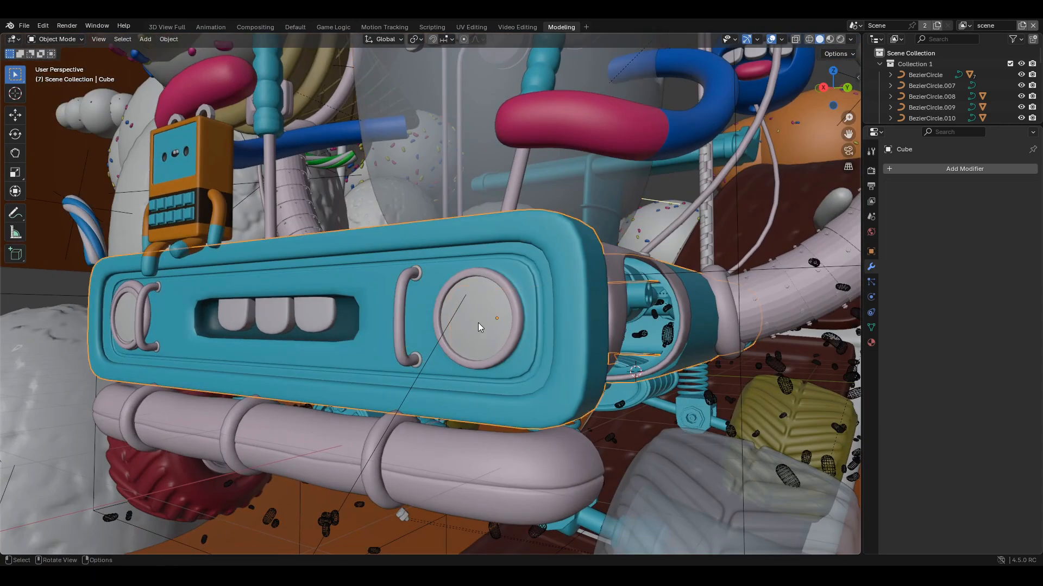
key("ctrl+shift+x")
left_click(552, 287)
scroll(535, 289, "down", 3)
middle_click_drag(526, 287, 519, 291)
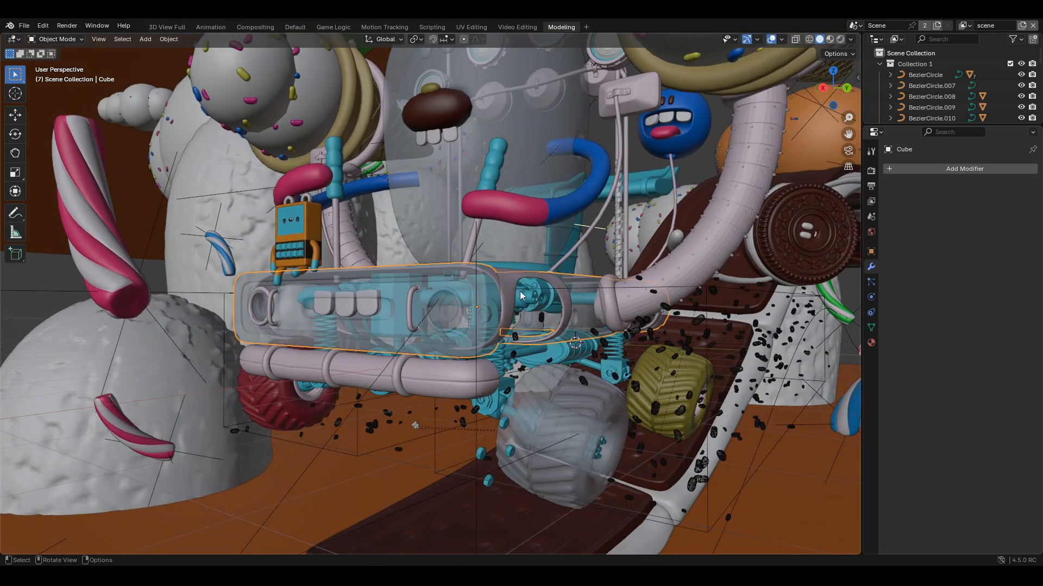
Turn X-ray Selection off for the truck's turquoise body
scroll(523, 294, "down", 2)
key("ctrl+shift+x")
left_click(575, 267)
Turn X-ray Selection off for the truck's large front tyre
left_click(536, 372)
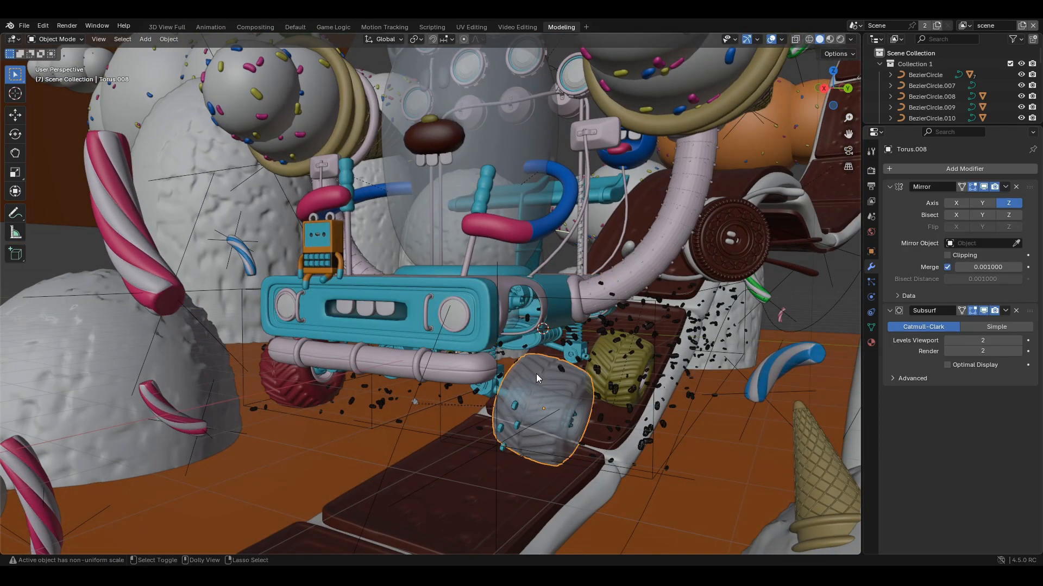
key("ctrl+shift+x")
left_click(607, 334)
middle_click_drag(607, 335, 591, 328)
Turn X-ray Selection off for the cat character's body
left_click(504, 146)
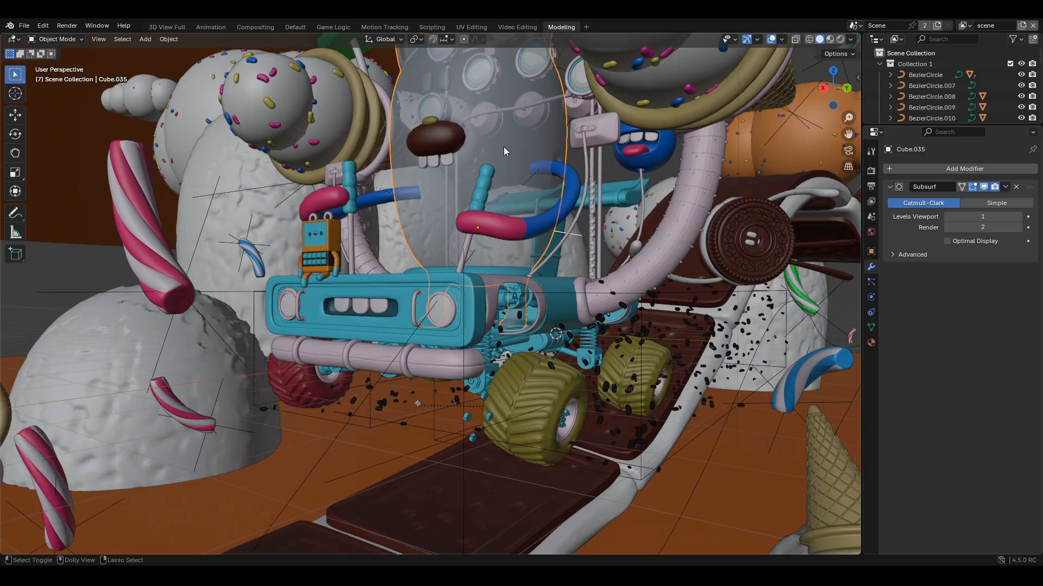
key("ctrl+shift+x")
left_click(559, 112)
middle_click_drag(559, 111, 521, 168)
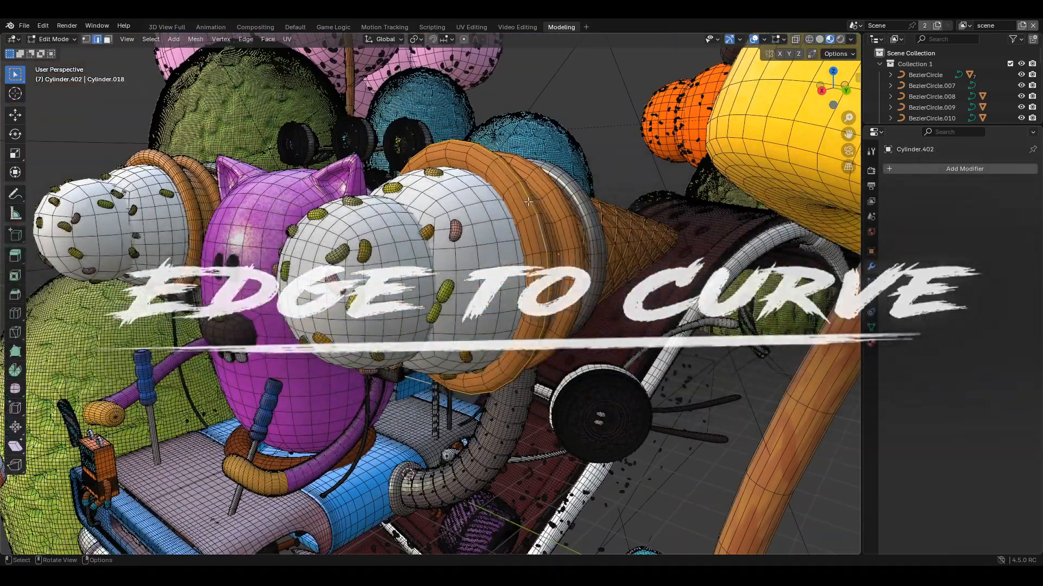
Select an edge loop on the ring around the ice-cream cone and convert it with Convert Edge To Curve
middle_click_drag(528, 202, 542, 239)
key("ctrl+z")
left_click(538, 225, "alt+shift")
key("ctrl+shift+x")
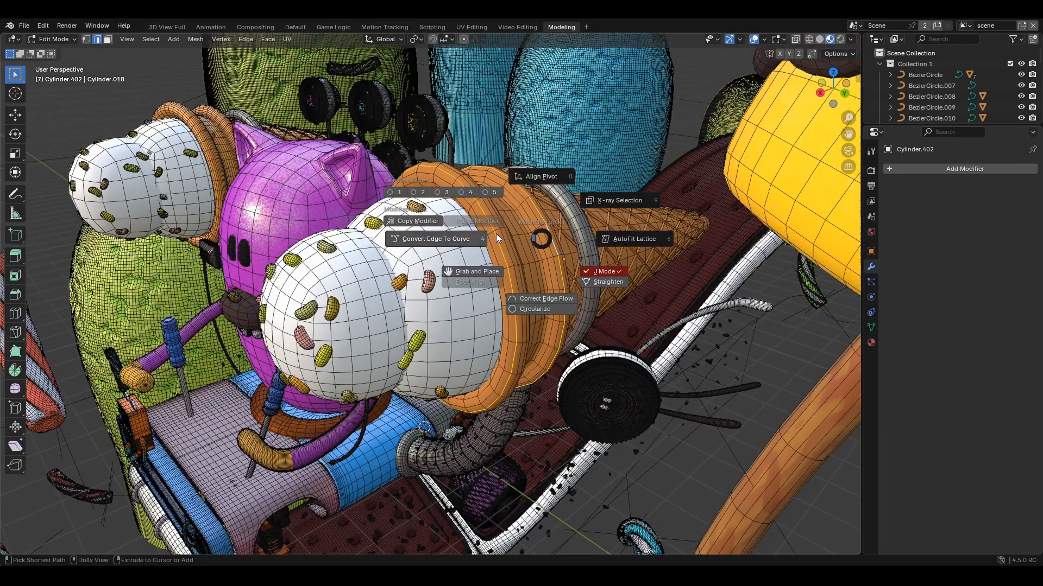
left_click(439, 239)
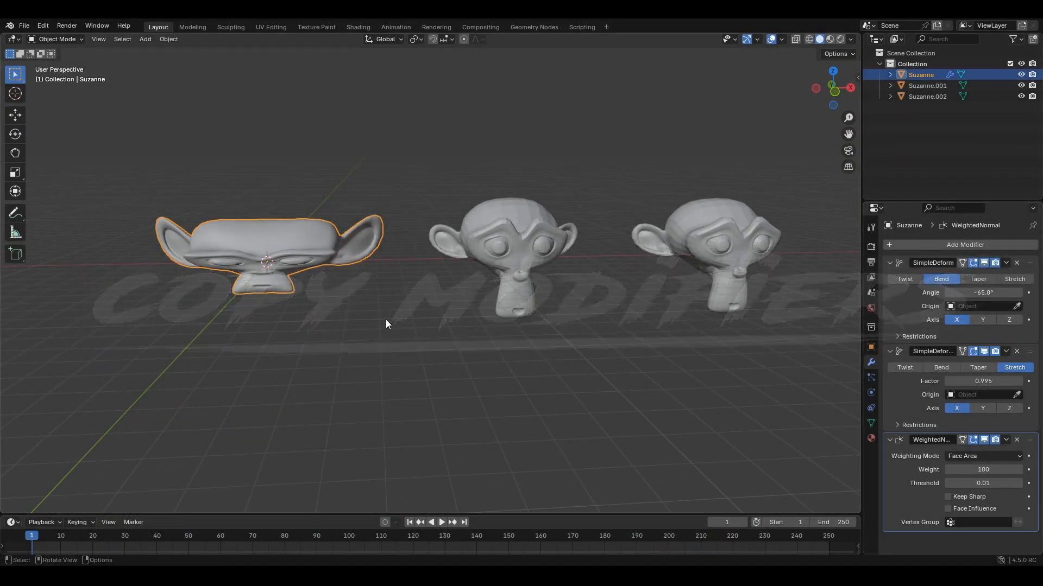
Copy the SimpleDeform, SimpleDeform.001 and WeightedNormal modifiers from the deformed Suzanne with Copy Modifier
middle_click_drag(385, 320, 395, 324)
key("ctrl+shift+x")
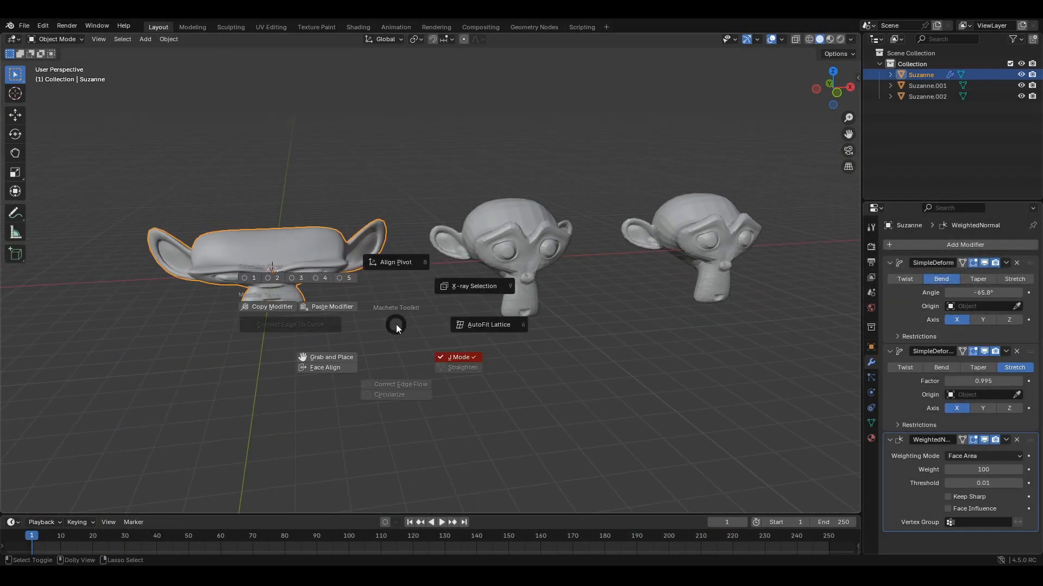
left_click(259, 307)
left_click_drag(187, 328, 180, 351)
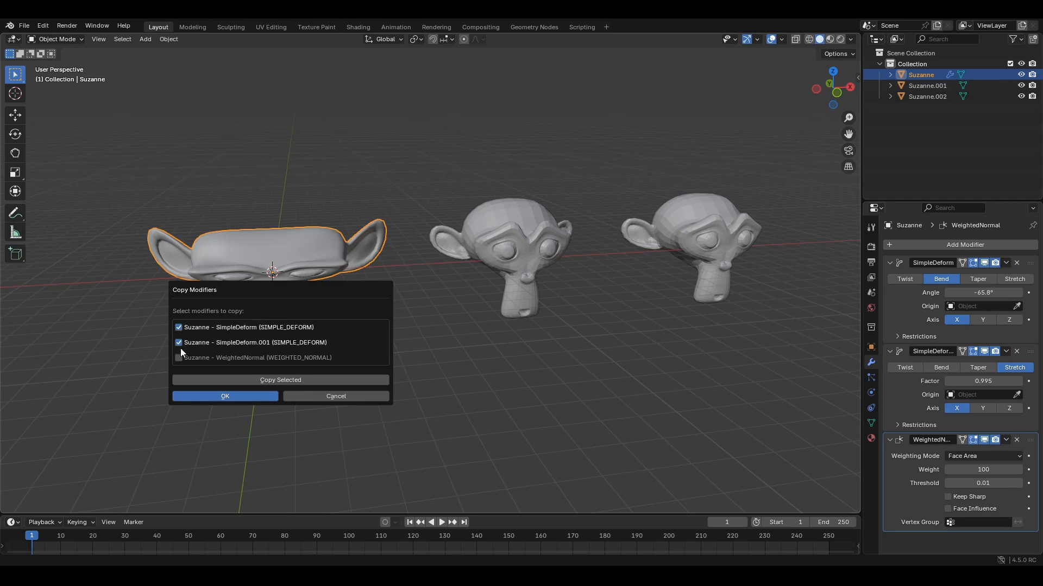
left_click(206, 380)
Paste the copied modifiers onto both Suzanne.001 and Suzanne.002 with Paste Modifier
left_click(512, 265)
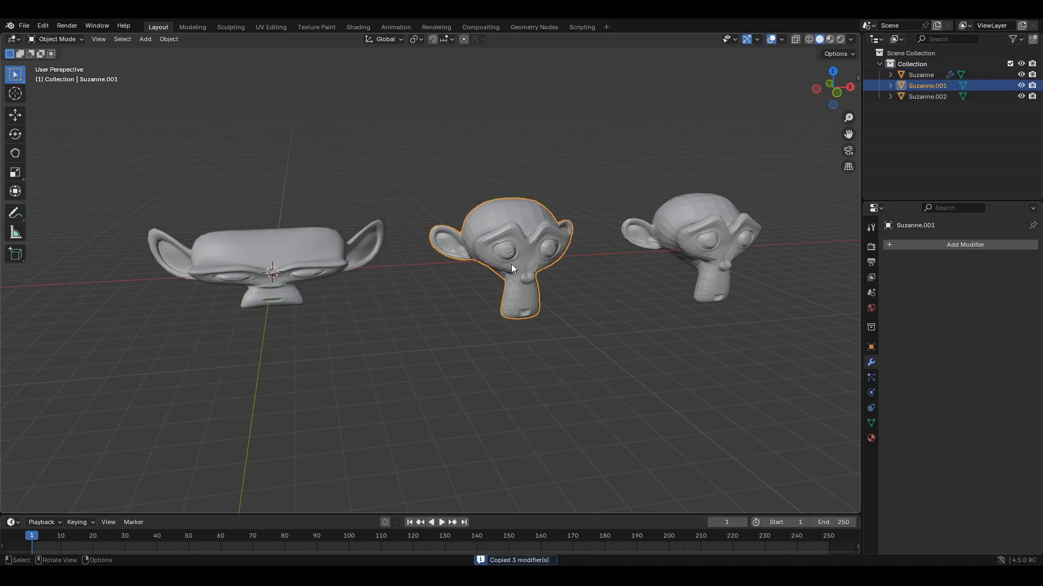
left_click(699, 225, "shift")
key("ctrl+shift+x")
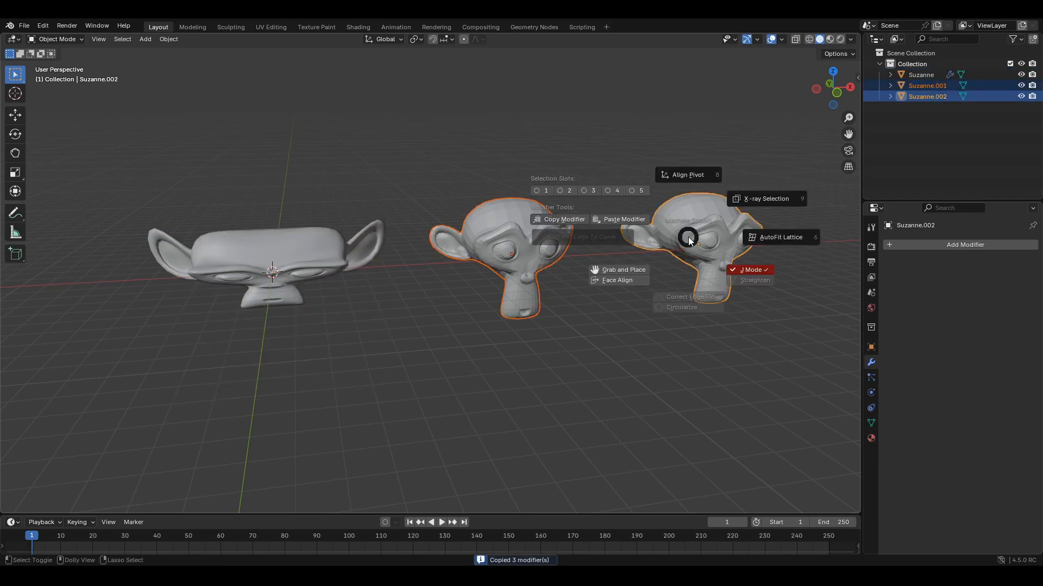
left_click(617, 222)
middle_click_drag(630, 243, 607, 242)
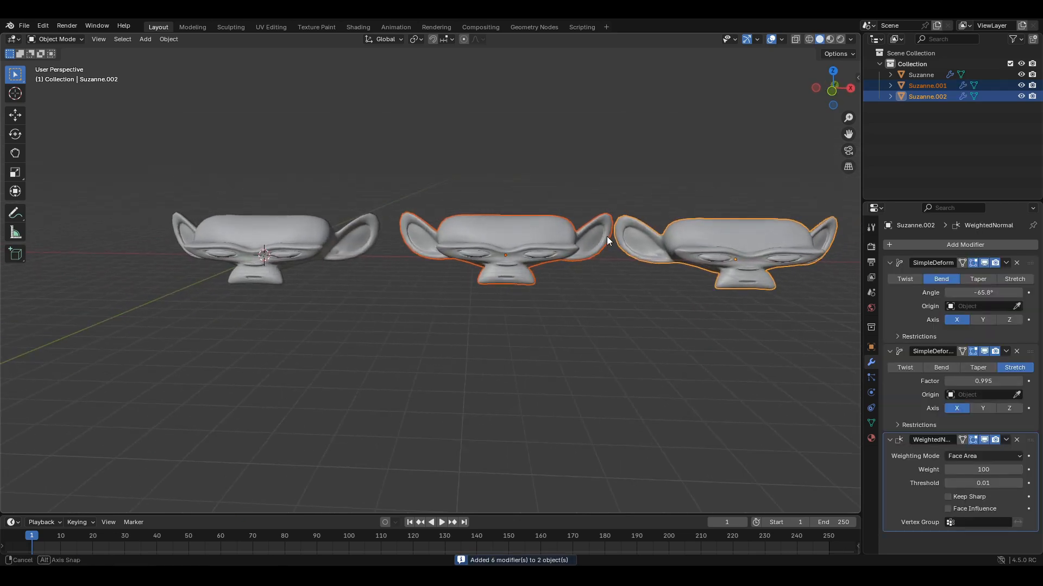
left_click(514, 236)
middle_click_drag(514, 237, 485, 260)
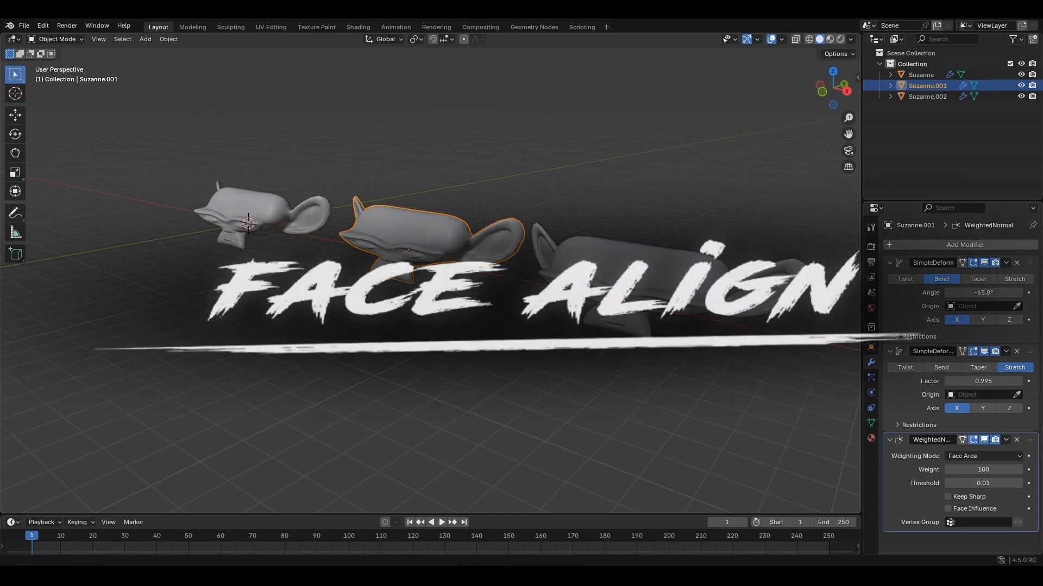
Duplicate the cube and snap a side face of the copy onto the original cube's top face with Face Align
key("shift+d")
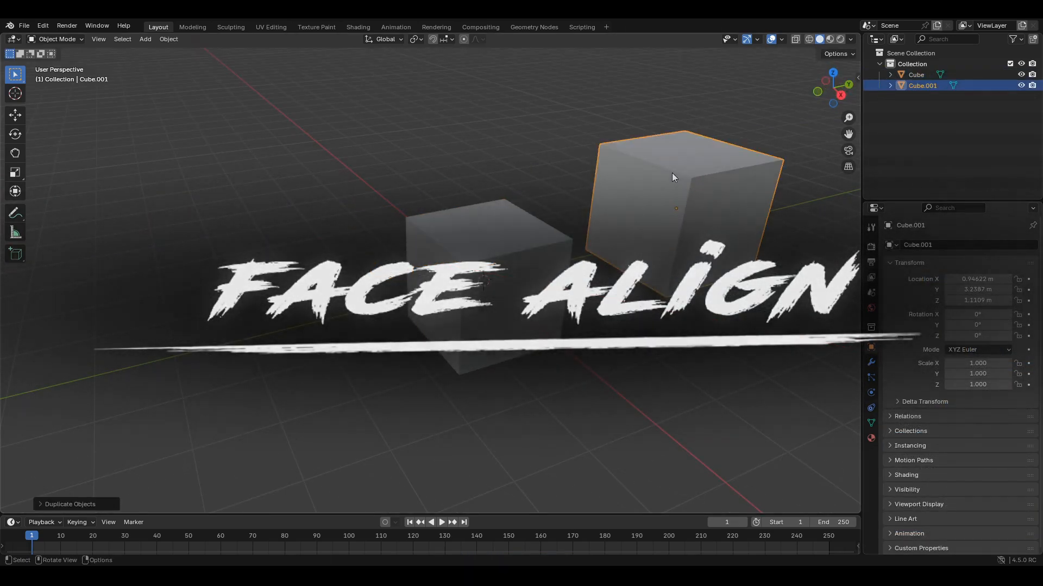
left_click(559, 218)
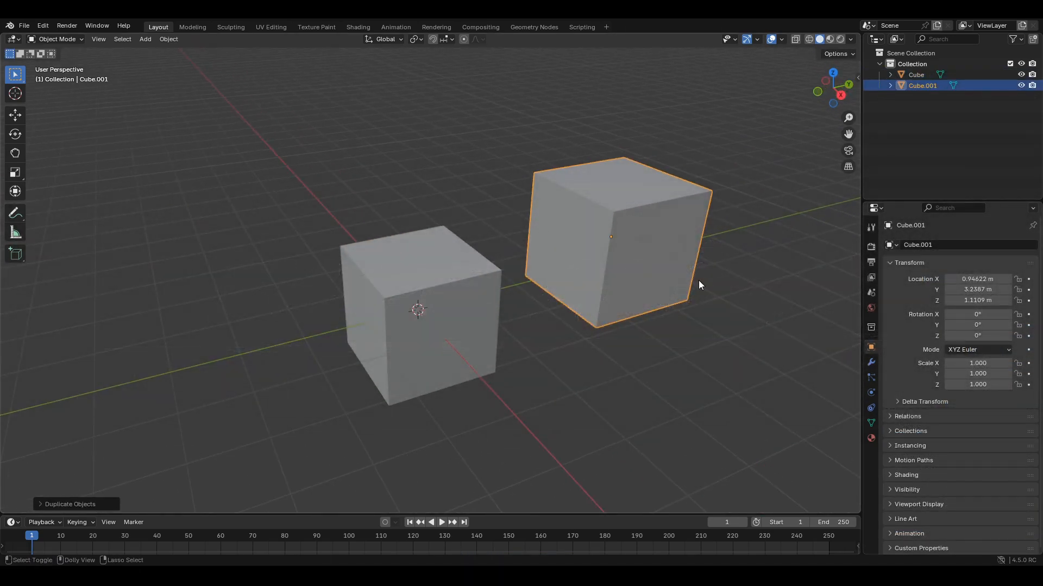
key("ctrl+shift+q")
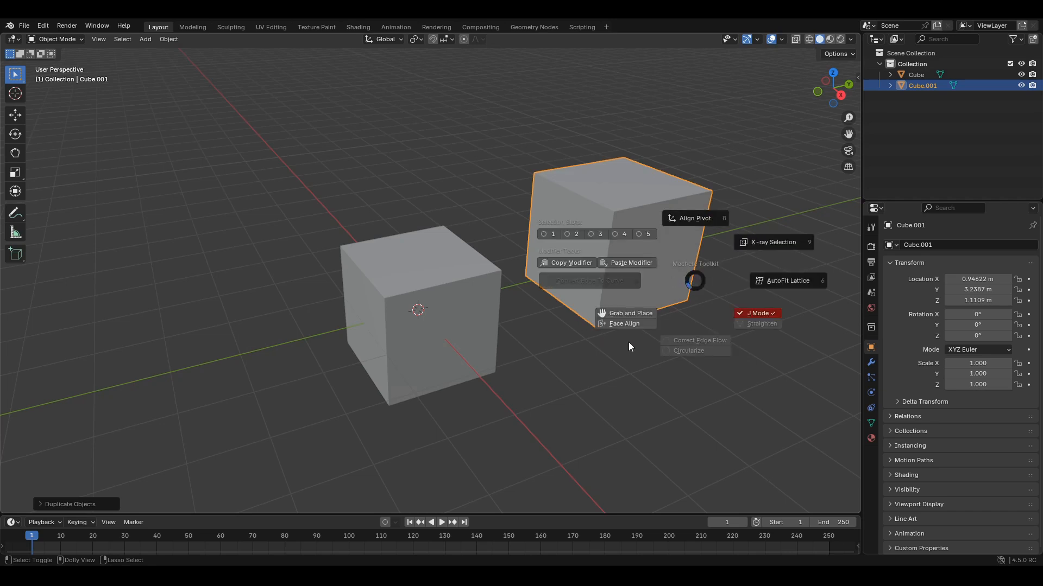
left_click(625, 324)
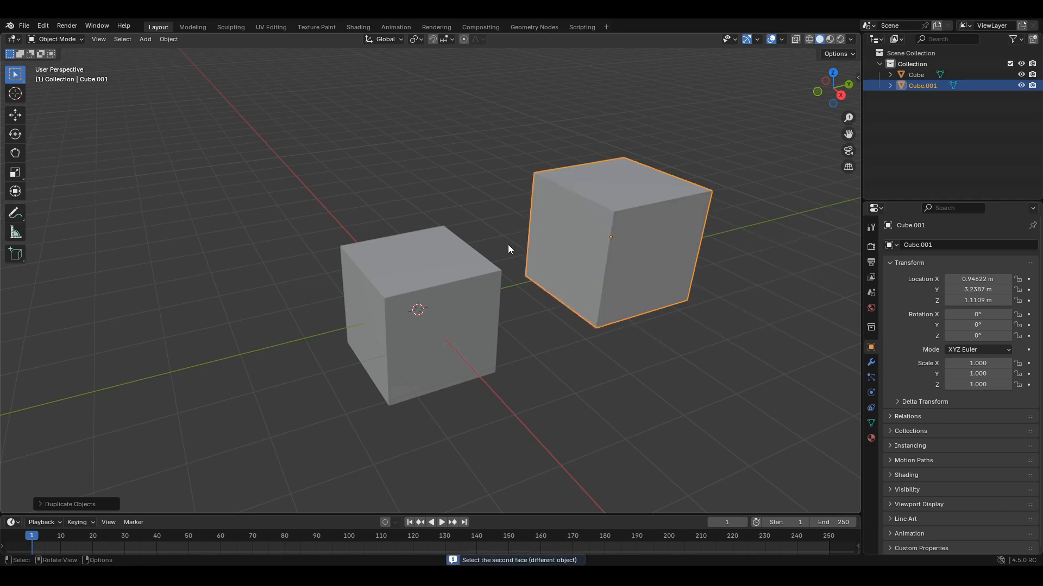
left_click(430, 254)
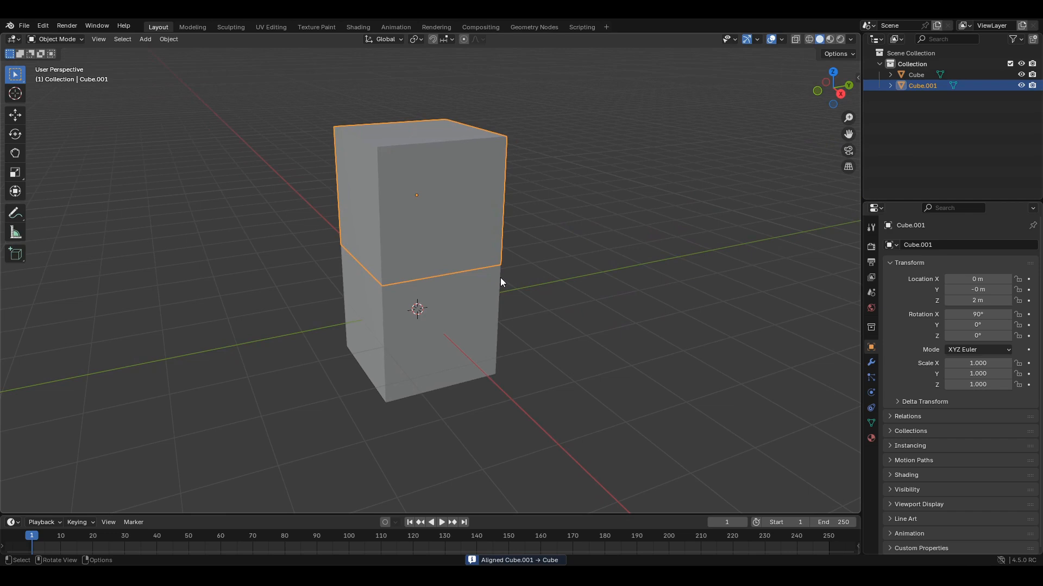
Align a side face of the upper cube to a side face of the lower cube with Face Align
middle_click_drag(500, 278, 522, 273)
key("ctrl+shift+q")
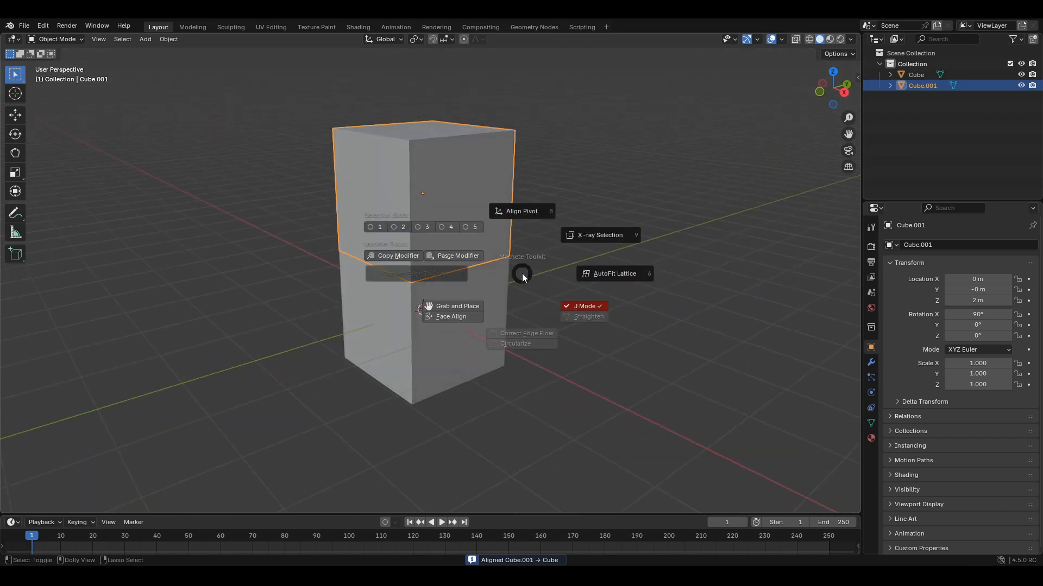
left_click(448, 320)
left_click(435, 202)
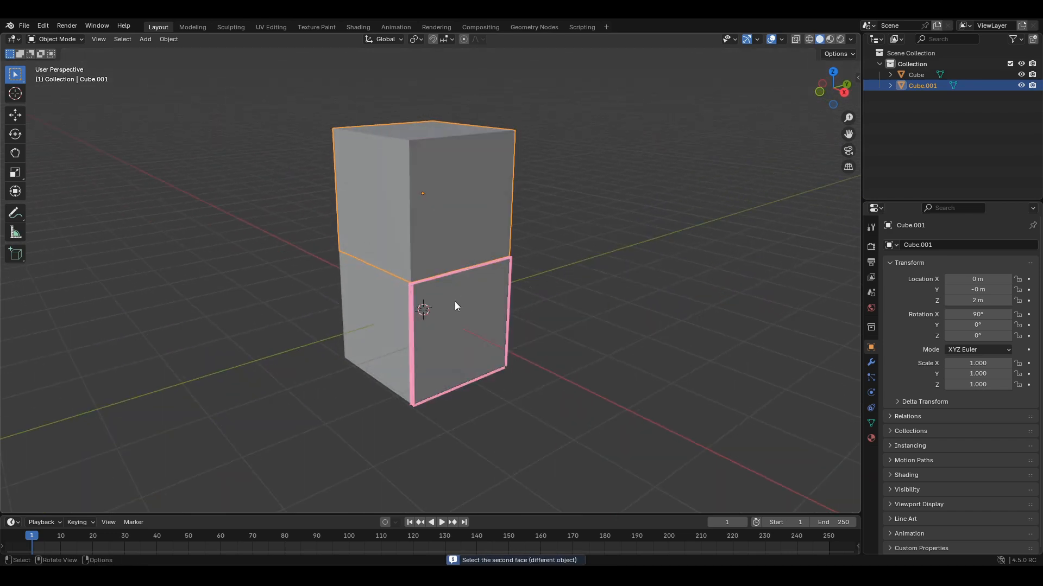
left_click(400, 315)
middle_click_drag(449, 295, 479, 261)
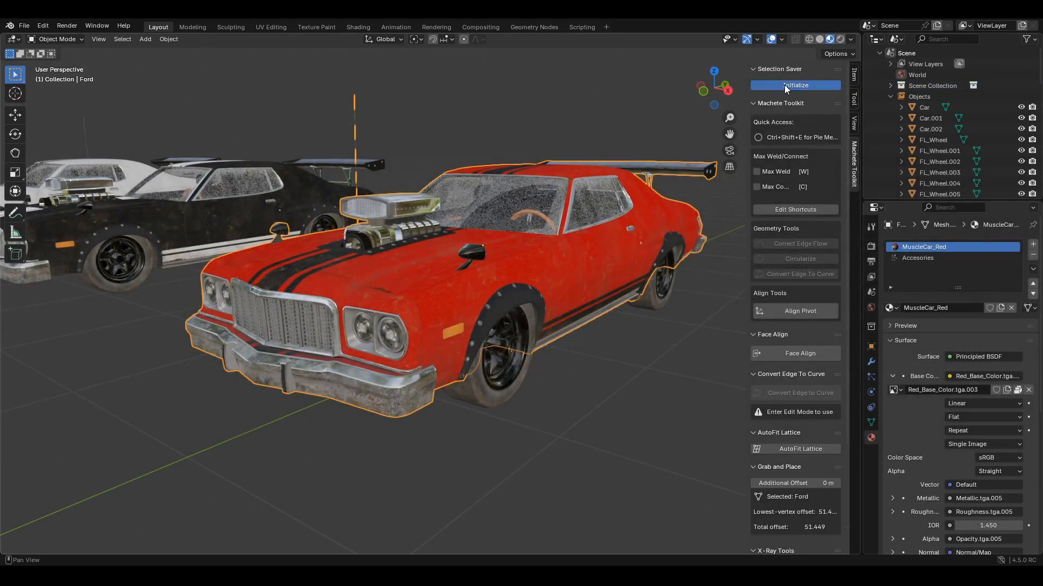
Save the red Ford's front bumper corner faces in selection slot 1 and its lower side panel faces in slot 2
key("Tab")
left_click_drag(458, 454, 371, 401)
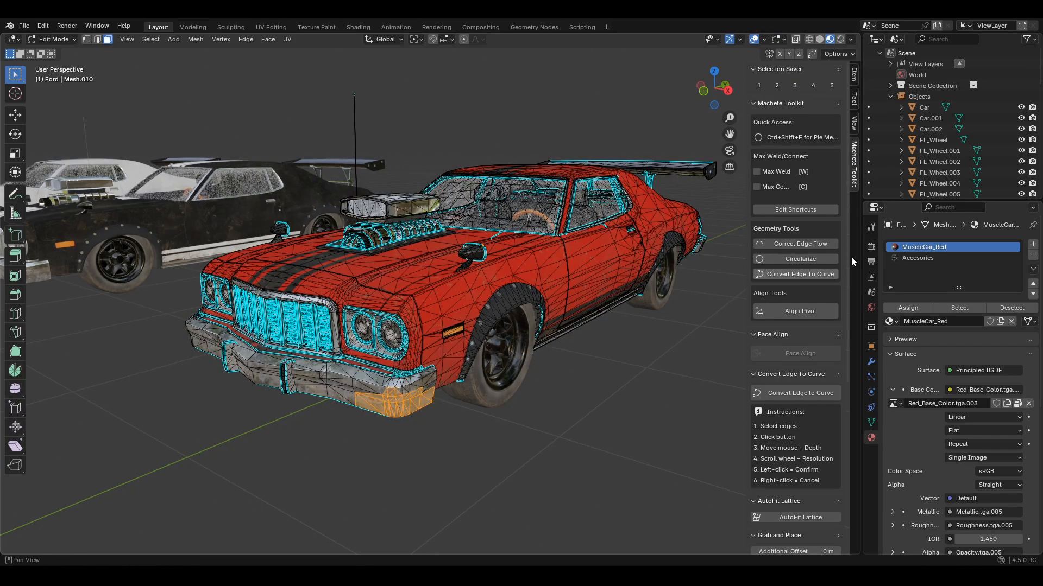
left_click(761, 87)
left_click_drag(568, 393, 651, 303)
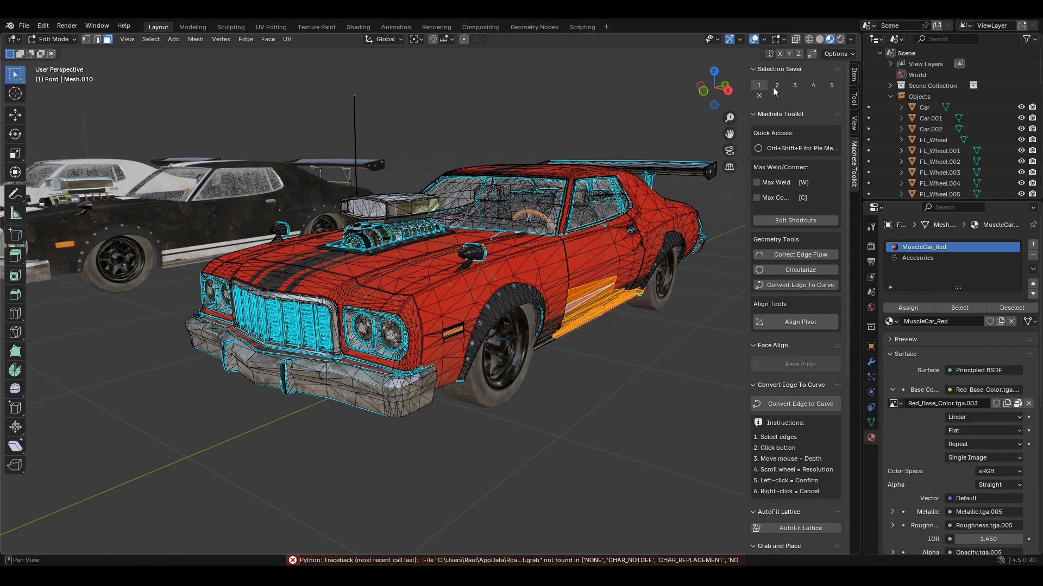
left_click(627, 486)
Grow a face selection over the front wheel arch flare and save it in selection slot 3
left_click(498, 304)
key("ctrl+KP_Add")
key("ctrl+KP_Add")
key("ctrl+KP_Add")
key("ctrl+KP_Add")
key("ctrl+KP_Add")
key("ctrl+KP_Add")
key("ctrl+KP_Add")
key("ctrl+KP_Add")
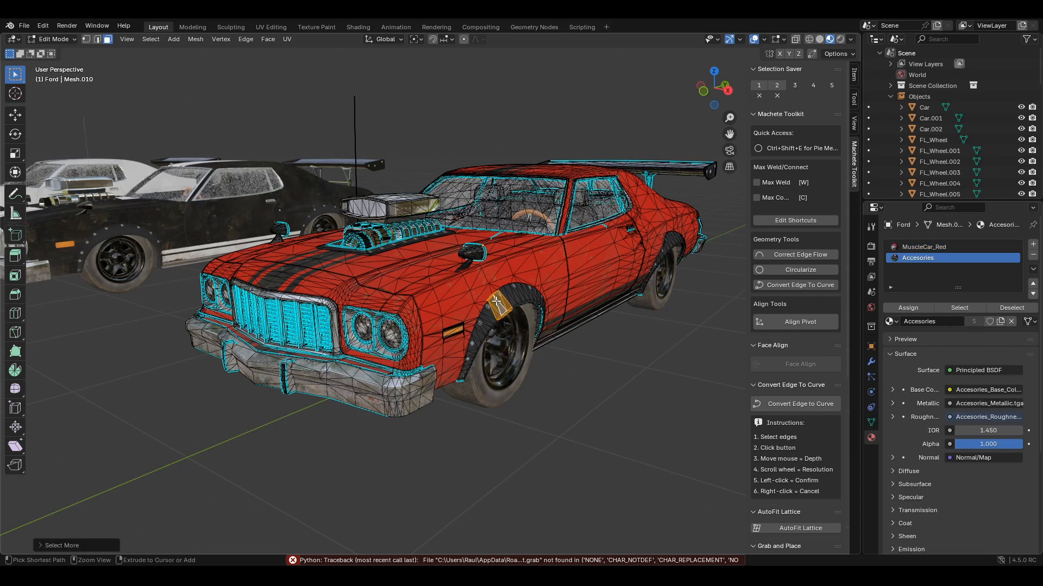
middle_click_drag(489, 190, 505, 197)
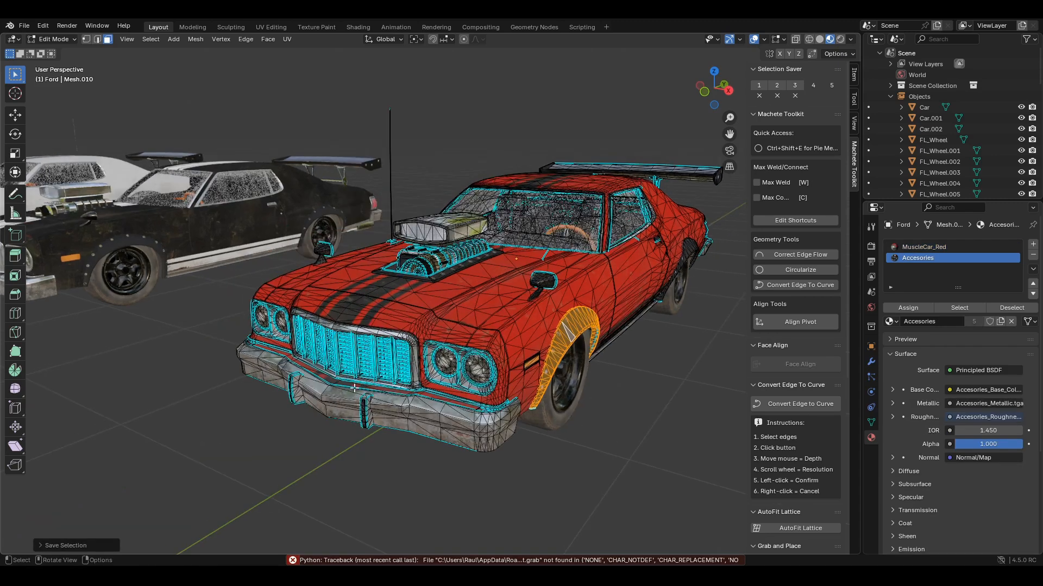
Grow a face selection over the windshield and save it in selection slot 4
left_click(543, 225)
key("ctrl+KP_Add")
key("ctrl+KP_Add")
key("ctrl+KP_Add")
key("ctrl+KP_Add")
key("ctrl+KP_Add")
key("ctrl+KP_Add")
key("ctrl+KP_Add")
key("ctrl+KP_Add")
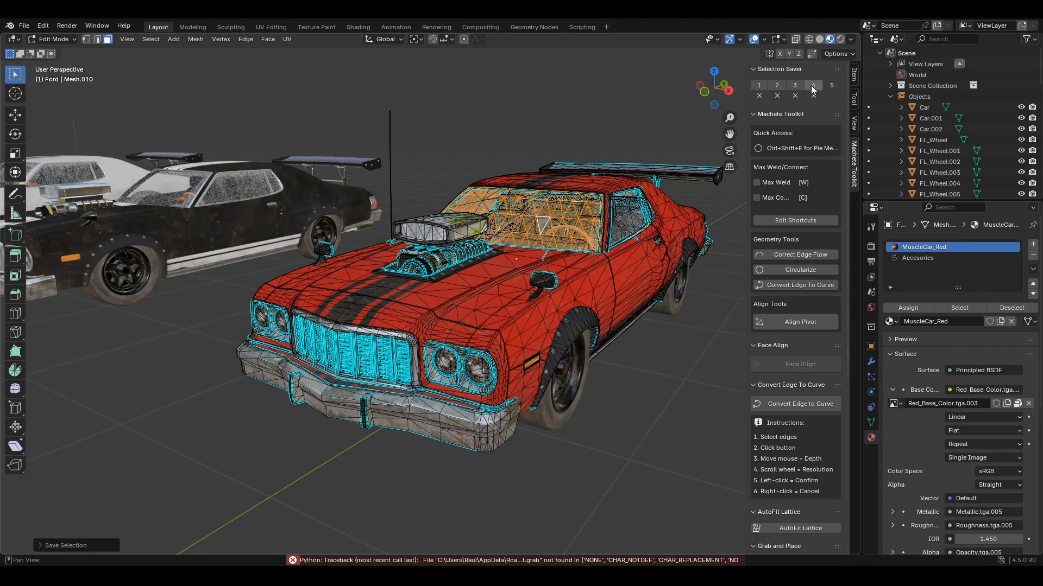
Select the entire linked front bumper, save it in selection slot 5 and leave Edit Mode
left_click(332, 412)
key("l")
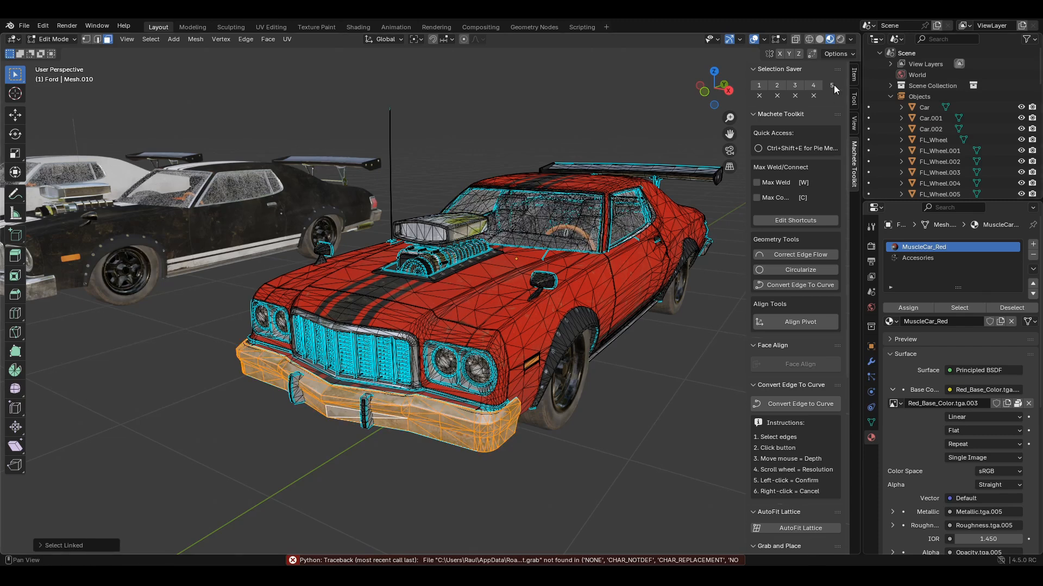
scroll(567, 393, "down", 6)
key("Tab")
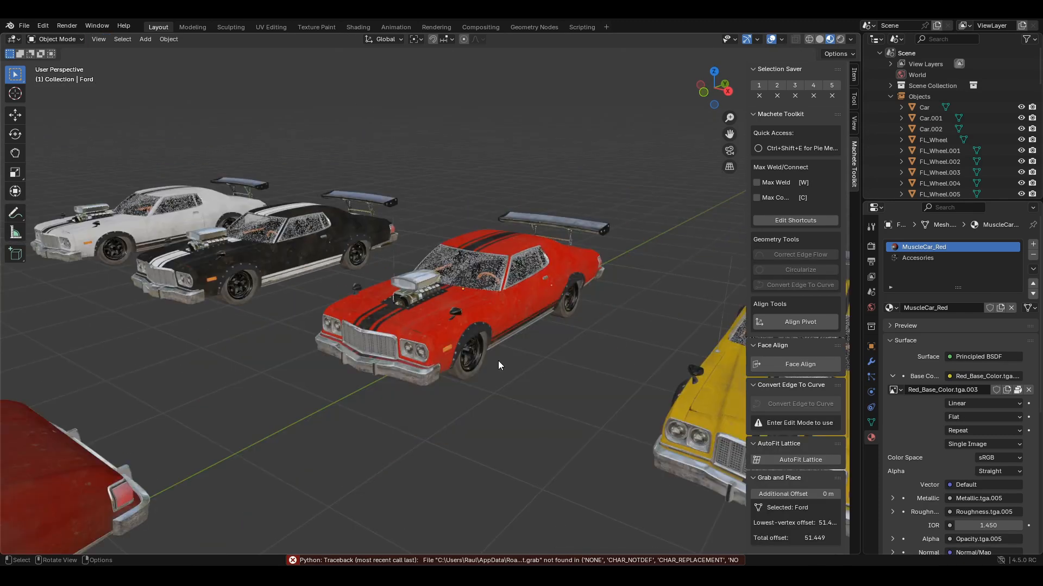
Recall the saved face selections in slots 1, 2 and 3 one after another
key("ctrl+shift+e")
left_click(360, 311)
key("ctrl+shift+e")
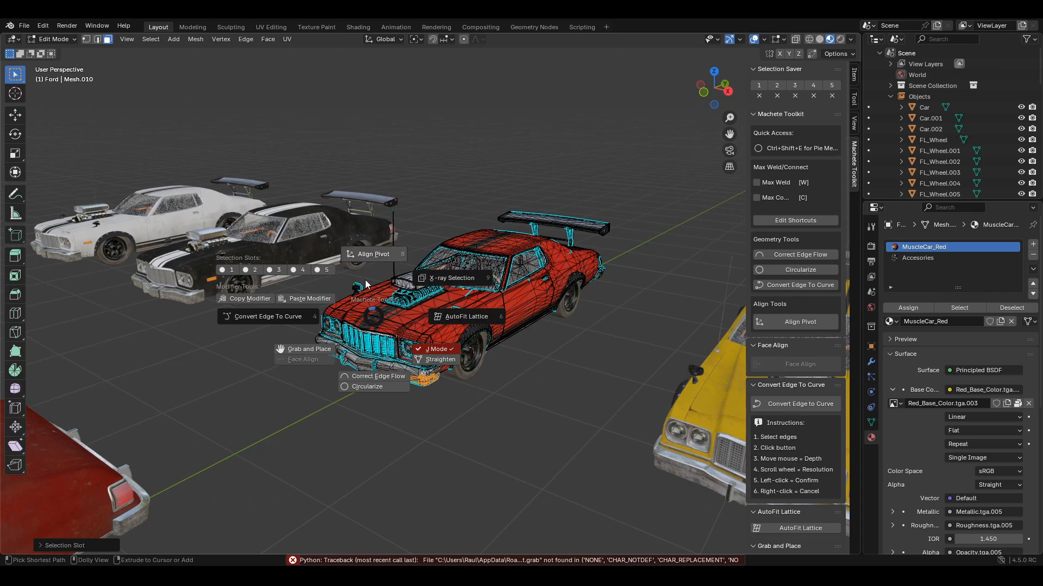
left_click(256, 271)
key("ctrl+shift+e")
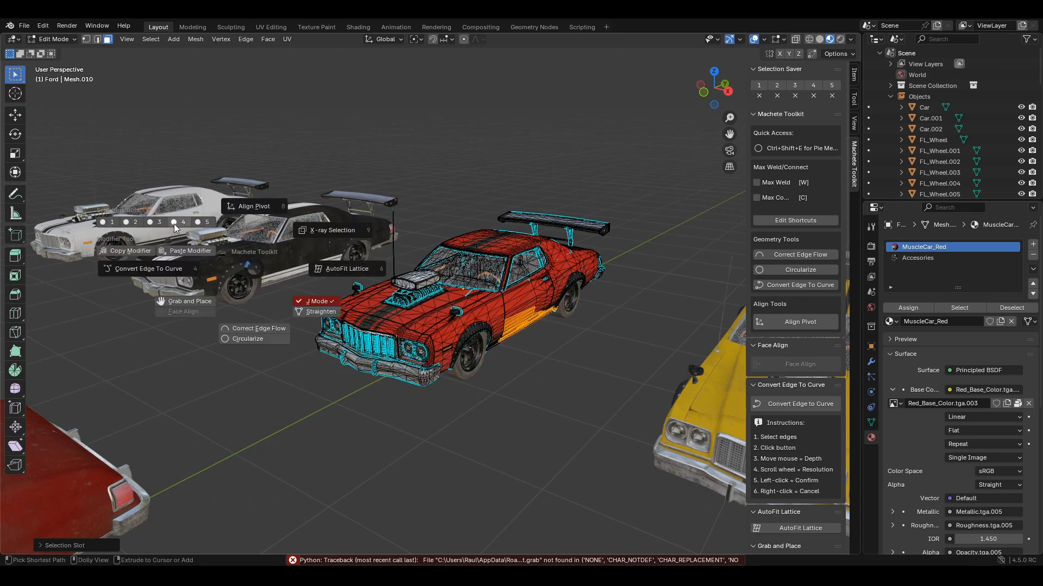
left_click(156, 222)
Recall the selections in slots 4 and 5, and clear all five selection slots
middle_click_drag(304, 217, 294, 215)
left_click(815, 87)
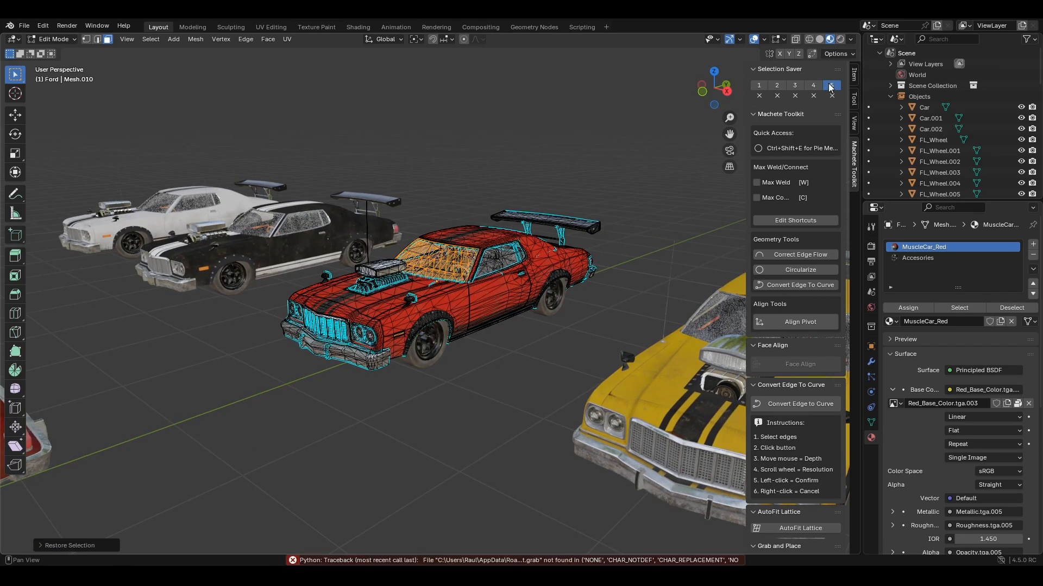
left_click(830, 87)
left_click(777, 96)
left_click(759, 96)
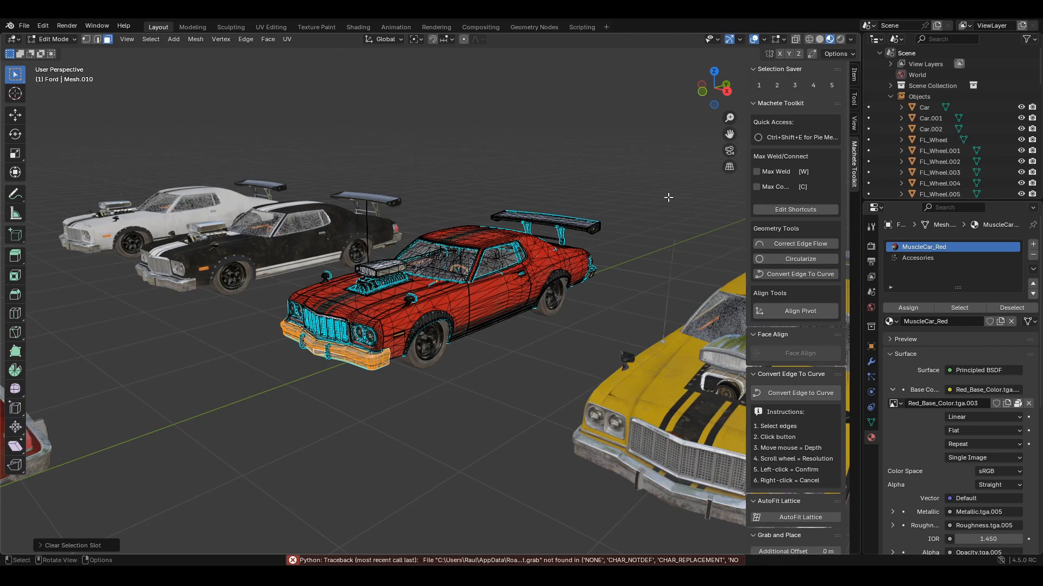
Save a patch of the red car's roof and side window faces in selection slot 1 and return to Object Mode
key("Tab")
mouse_move(457, 221)
middle_mouse_down()
mouse_move(470, 224)
mouse_move(445, 233)
middle_mouse_up()
scroll(467, 244, "up", 5)
key("Tab")
left_click_drag(421, 234, 471, 265)
key("ctrl+shift+e")
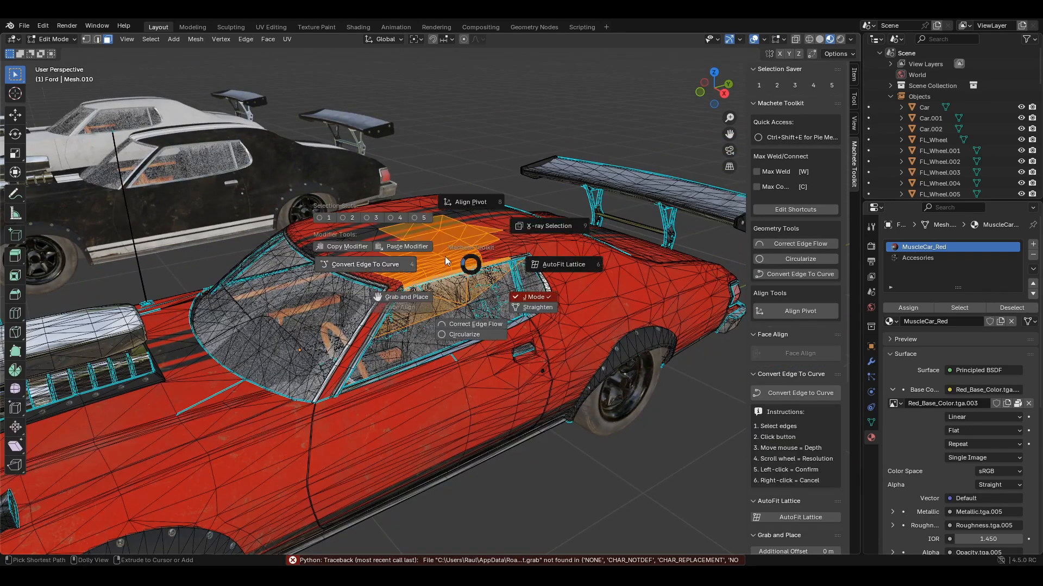
left_click(325, 218)
middle_click_drag(485, 159, 494, 159)
left_click(496, 159)
scroll(491, 217, "down", 6)
key("Tab")
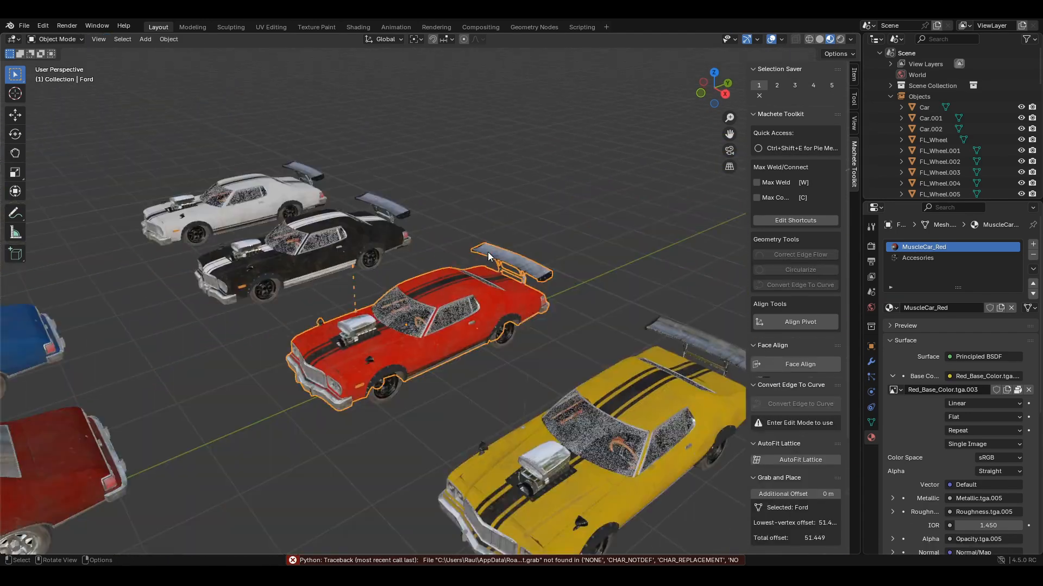
Recall the face selection in slot 1 directly from Object Mode and leave Edit Mode again
key("ctrl+shift+e")
left_click(339, 209)
middle_click_drag(418, 244, 478, 279)
scroll(456, 261, "up", 5)
key("Tab")
Save the black, dark red and blue cars without spoilers as an object selection in slot 2, and select the white car instead
scroll(516, 325, "down", 8)
left_click(310, 410)
left_click(210, 352, "shift")
left_click(187, 321, "shift")
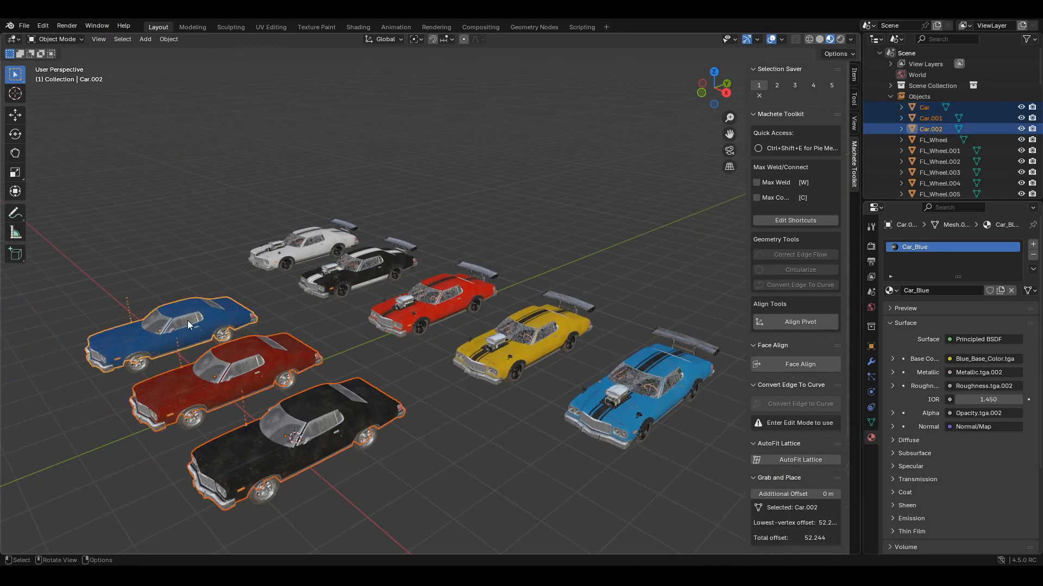
key("ctrl+shift+e")
left_click(64, 273)
left_click(301, 241)
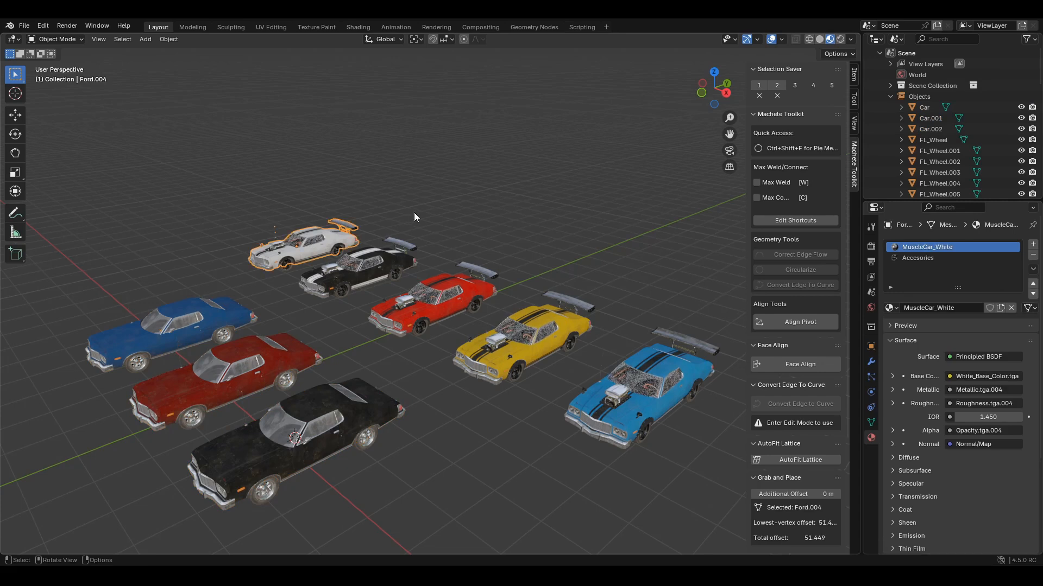
Recall the three-car object selection from slot 2
key("ctrl+shift+e")
left_click(380, 155)
middle_click_drag(306, 367, 379, 342)
scroll(317, 361, "up", 2)
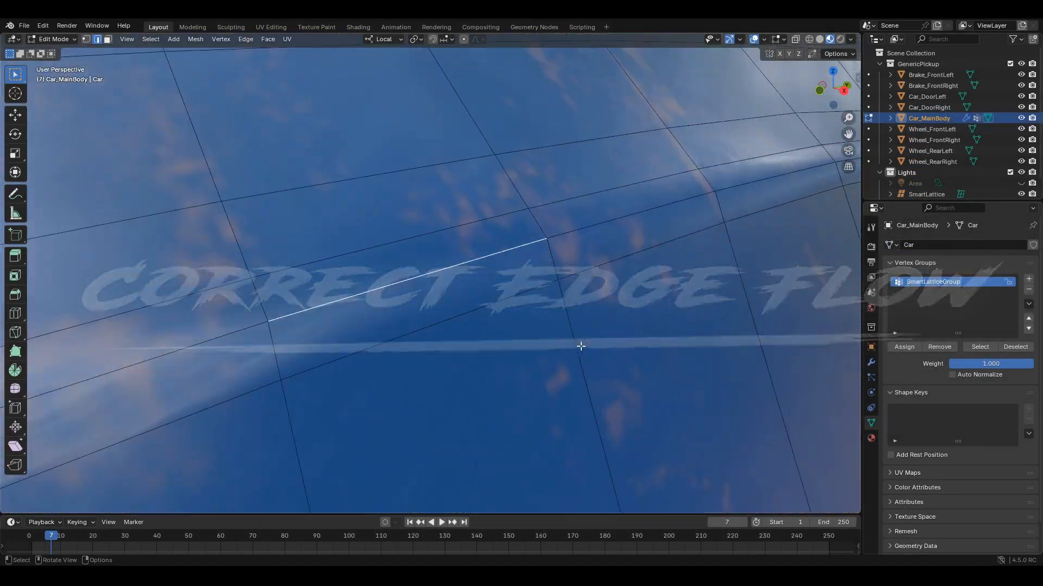
Dissolve the edge loop across the pickup's blue body near the side mirror
middle_click_drag(577, 344, 638, 314)
left_click(429, 284, "alt")
key("ctrl+x")
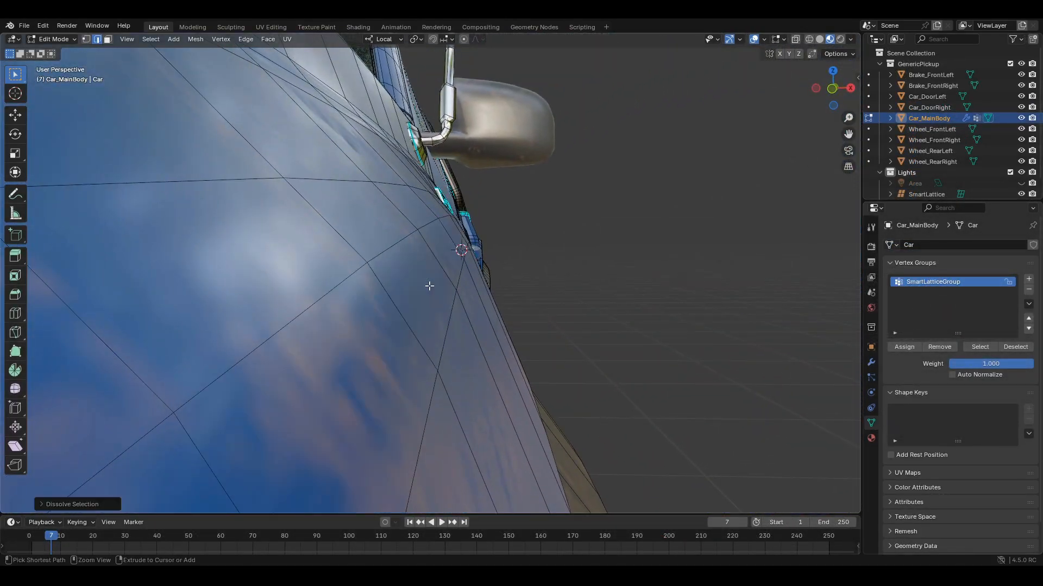
Add a centred loop cut across the body near the side mirror and apply Correct Edge Flow to it
middle_click_drag(429, 285, 422, 284)
key("ctrl+r")
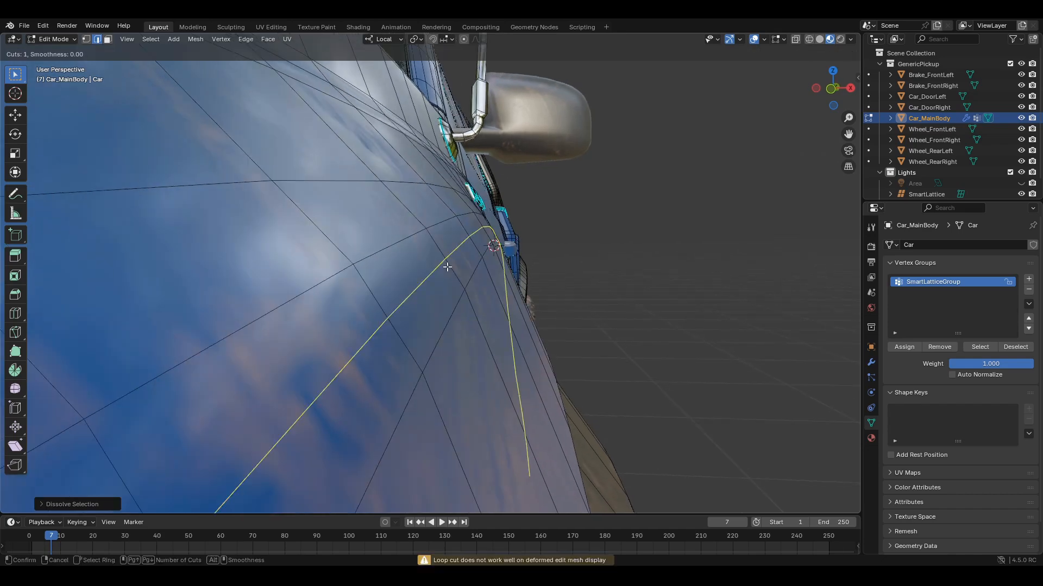
left_click(447, 267)
right_click(447, 267)
key("ctrl+w")
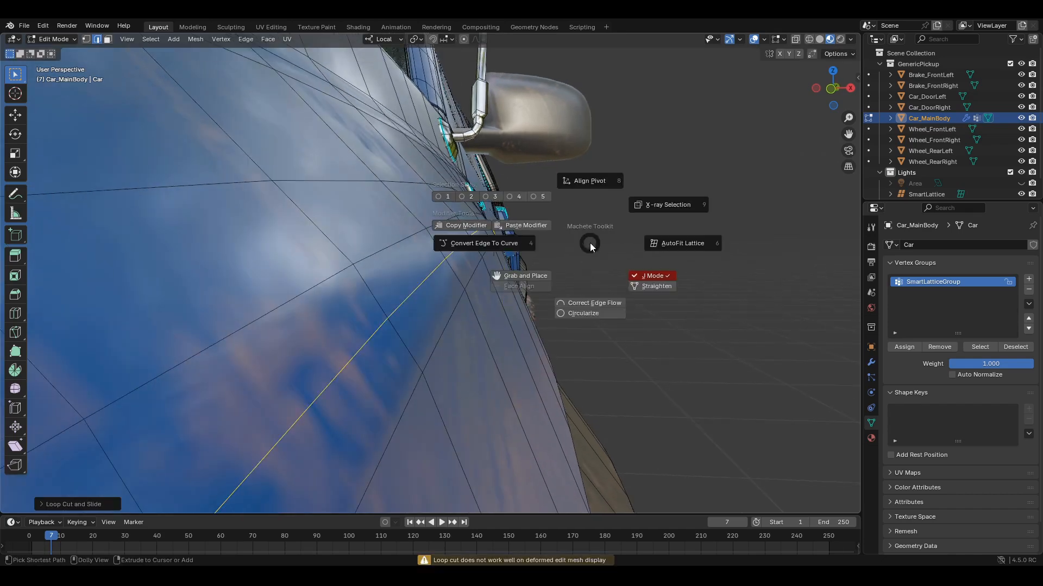
left_click(580, 304)
Dissolve the selected edge loop and add a centred loop cut across the front of the hood
middle_click_drag(484, 265, 368, 250)
key("ctrl+x")
key("ctrl+r")
left_click(353, 252)
right_click(353, 252)
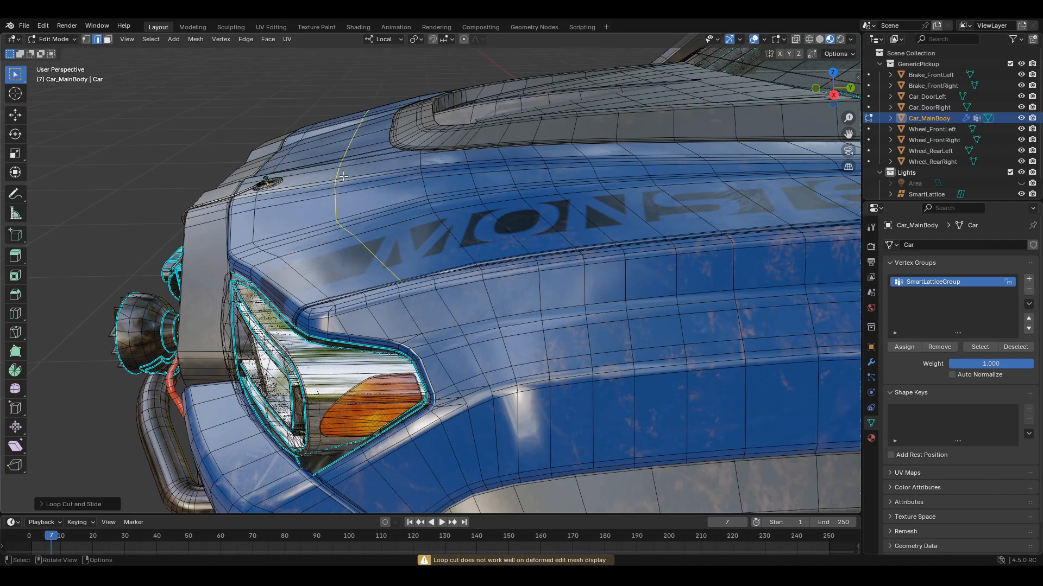
Apply Correct Edge Flow to the new loop across the front of the hood
scroll(356, 247, "up", 2)
middle_click_drag(388, 215, 410, 210)
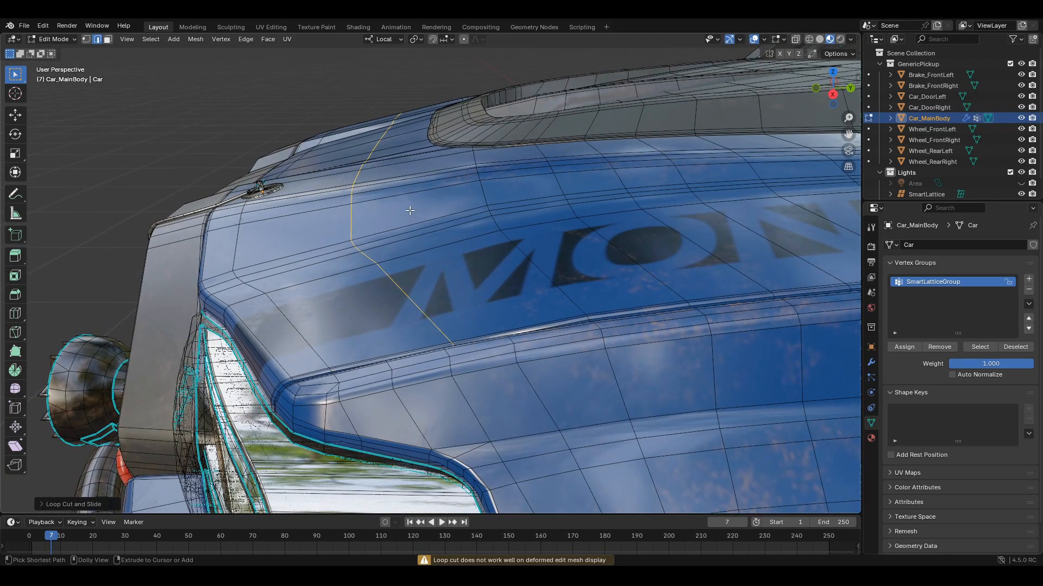
key("ctrl+w")
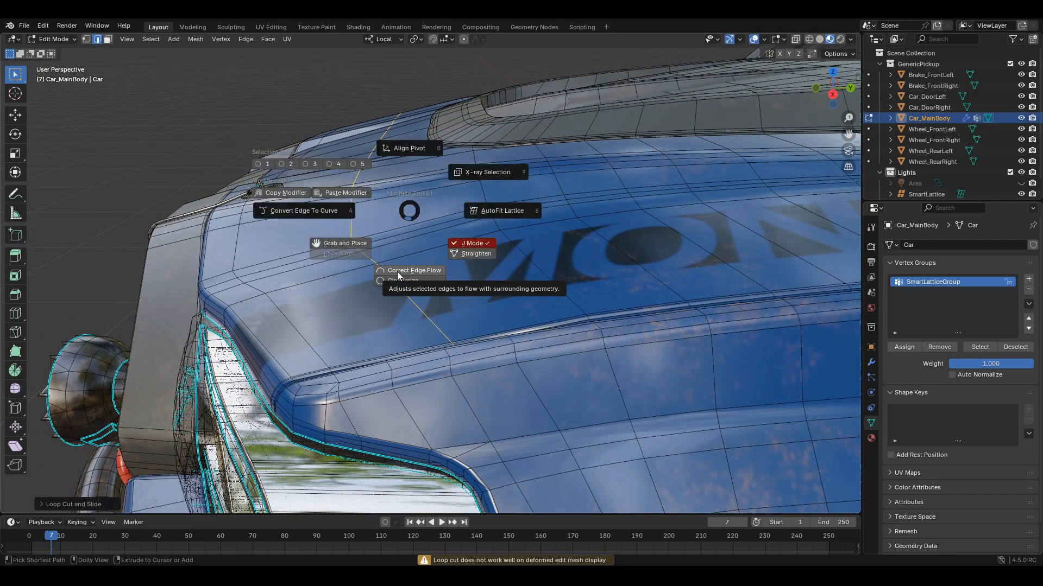
left_click(398, 271)
middle_click_drag(407, 263, 404, 233)
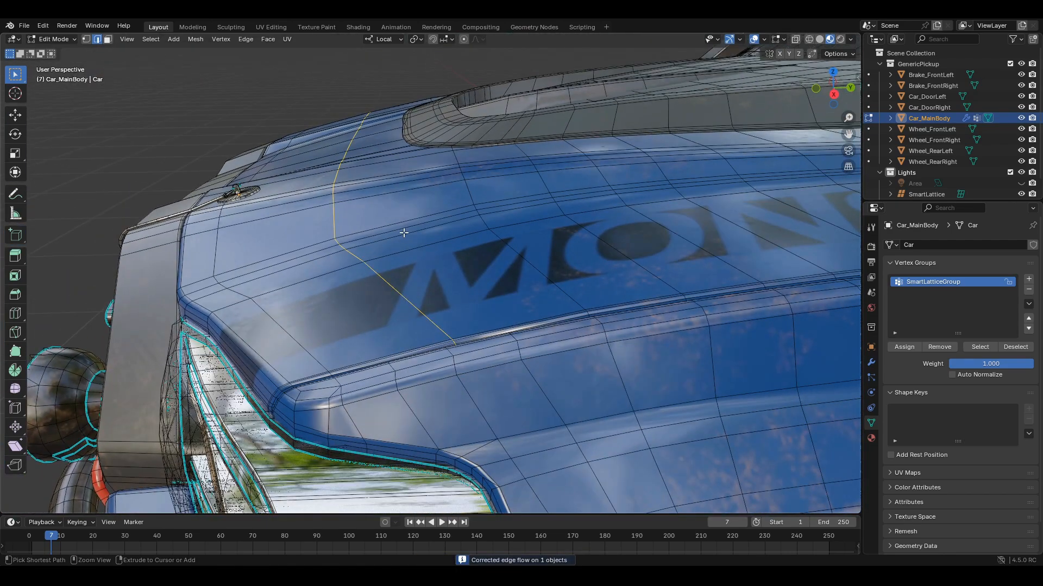
Add a centred loop cut just behind the corrected hood loop and apply Correct Edge Flow to it
key("ctrl+r")
left_click(407, 229)
right_click(408, 229)
key("ctrl+w")
left_click(413, 281)
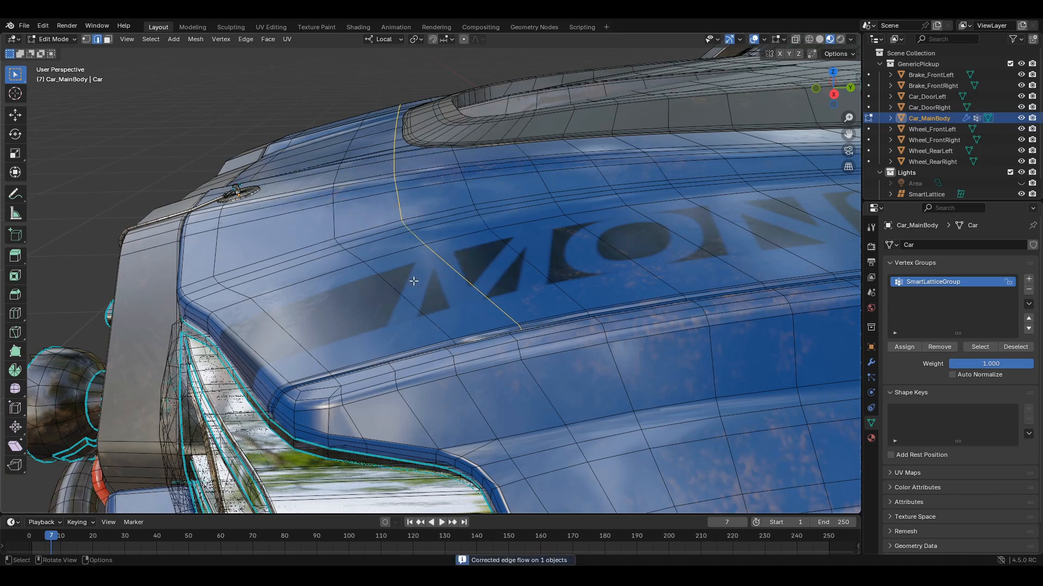
Add a centred loop cut nearer the hood's front edge, apply Correct Edge Flow and return to Object Mode
key("ctrl+r")
left_click(300, 207)
right_click(299, 207)
key("ctrl+w")
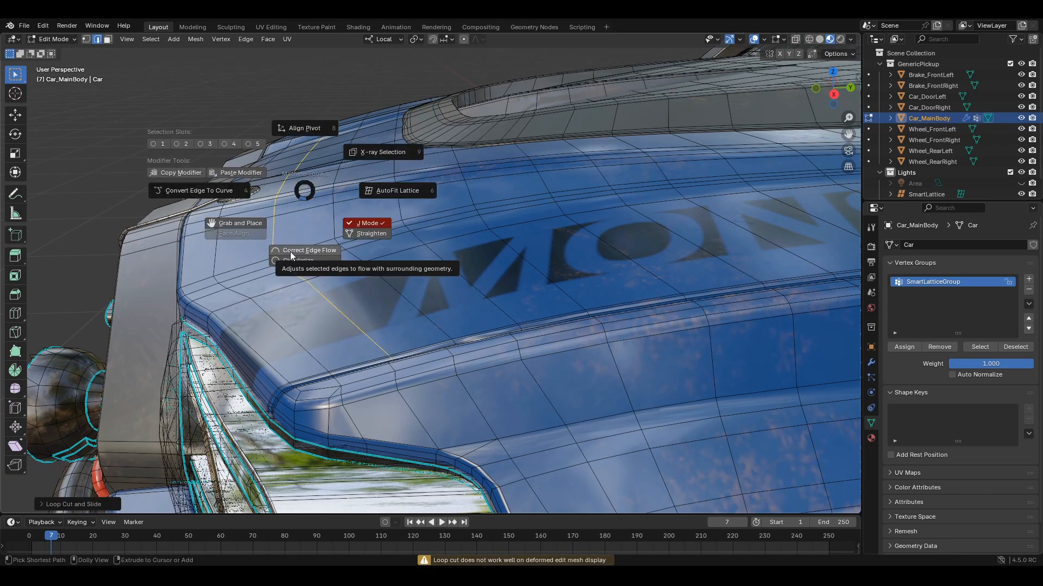
left_click(291, 251)
middle_click_drag(326, 255, 412, 234)
key("Tab")
scroll(412, 234, "down", 4)
middle_click_drag(411, 288, 390, 210, "shift")
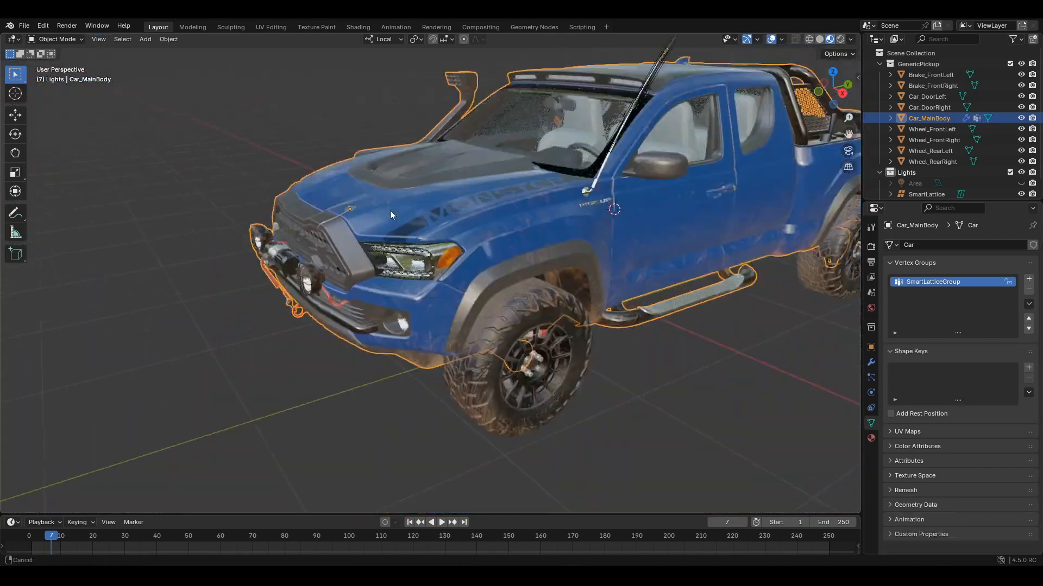
Add a mesh cylinder with 12 vertices
scroll(390, 215, "down", 2)
left_click(653, 393)
key("shift+a")
mouse_move(619, 328)
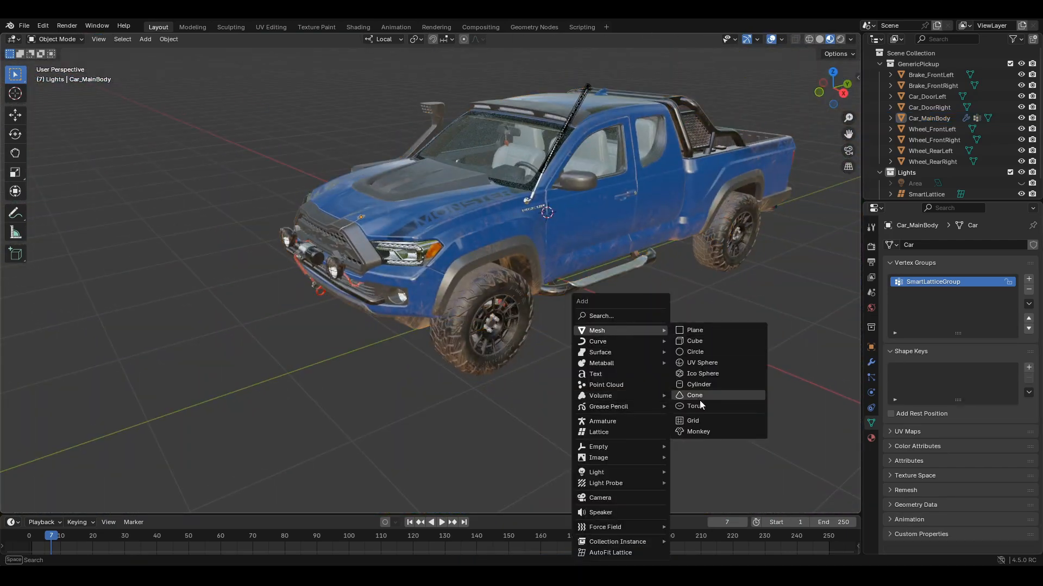
left_click(705, 381)
middle_click_drag(634, 293, 631, 333)
scroll(631, 333, "down", 1)
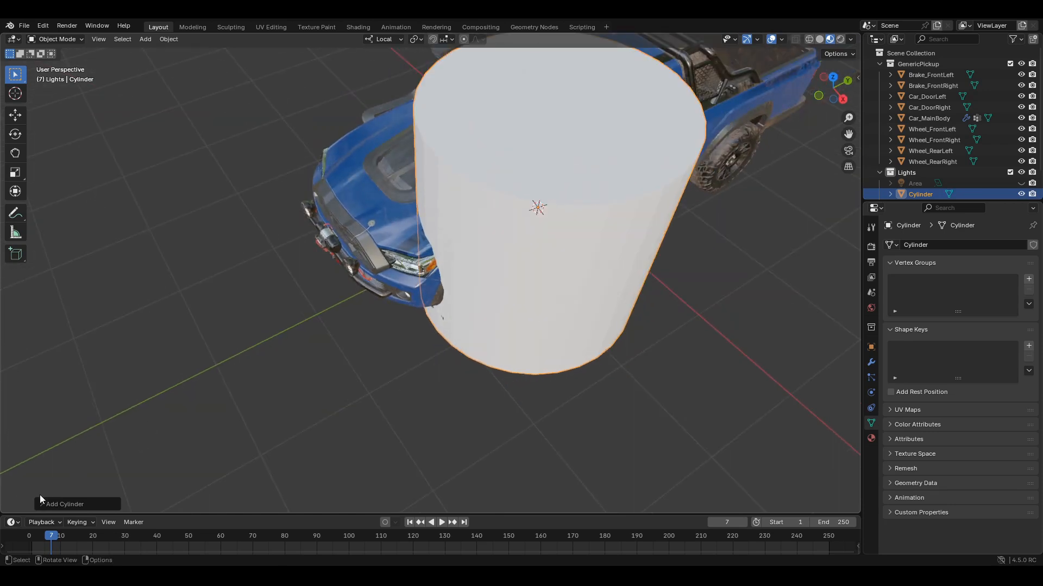
left_click(42, 501)
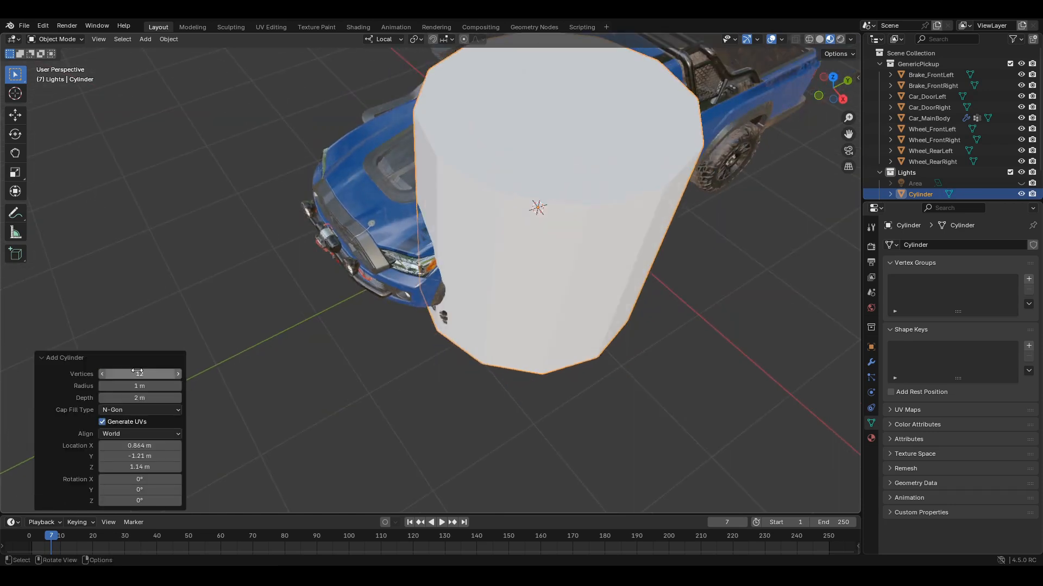
Switch the viewport to Solid shading and isolate the cylinder in Local View
mouse_move(588, 264)
middle_mouse_down("shift")
mouse_move(563, 318)
mouse_move(566, 308)
middle_mouse_up("shift")
key("z")
left_click(621, 246)
key("KP_Divide")
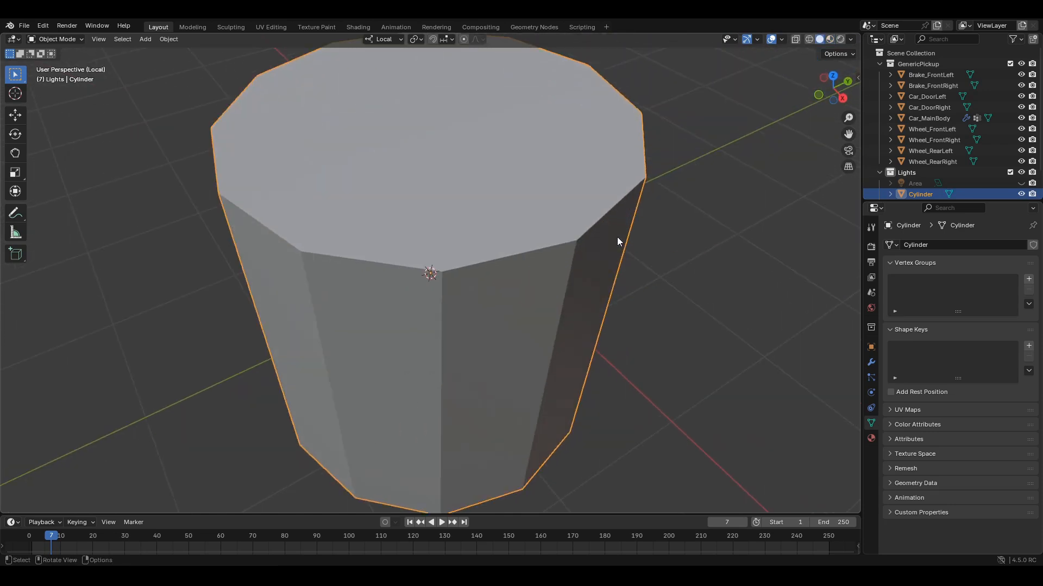
Inset the cylinder's top face by about 0.29 m
key("Tab")
left_click(105, 40)
left_click(516, 211)
key("i")
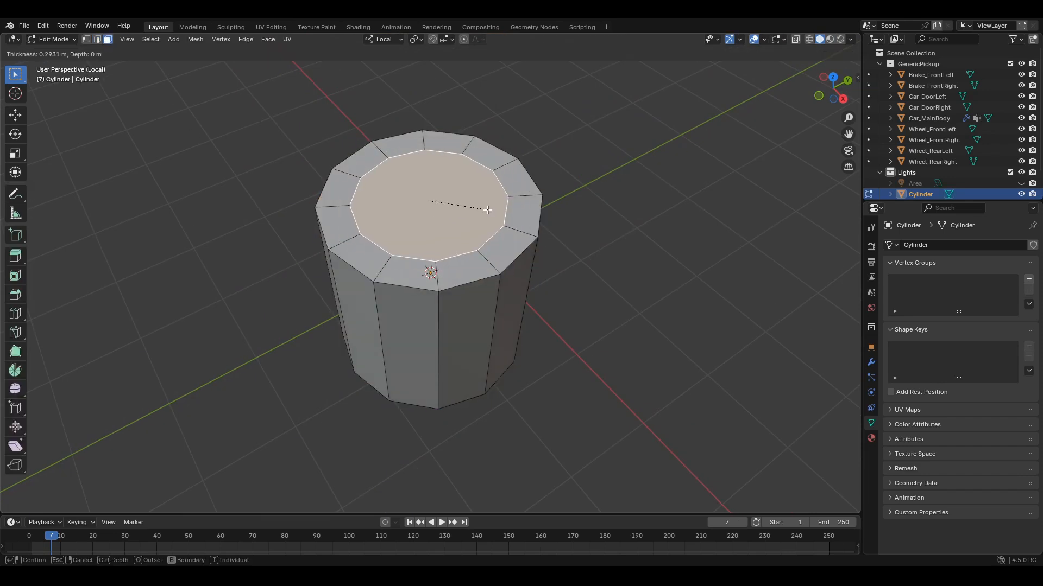
left_click(488, 210)
Delete all the cylinder's faces except the flat ring around the inset
left_click(512, 227, "alt")
key("ctrl+i")
key("x")
left_click(512, 228)
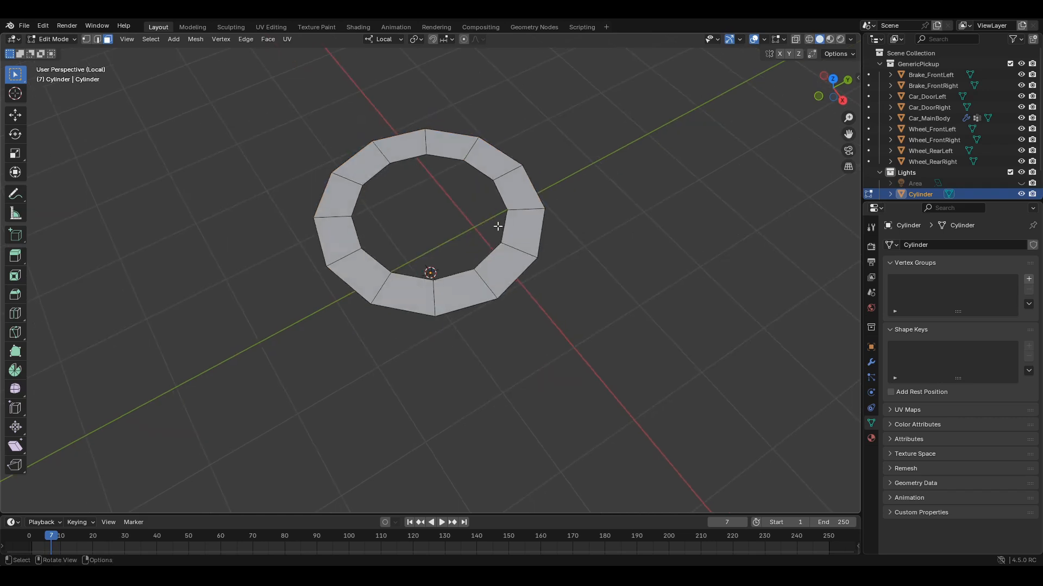
Cut five neighbouring ring segments in half, select the new edges and apply Correct Edge Flow to them
left_click(491, 273)
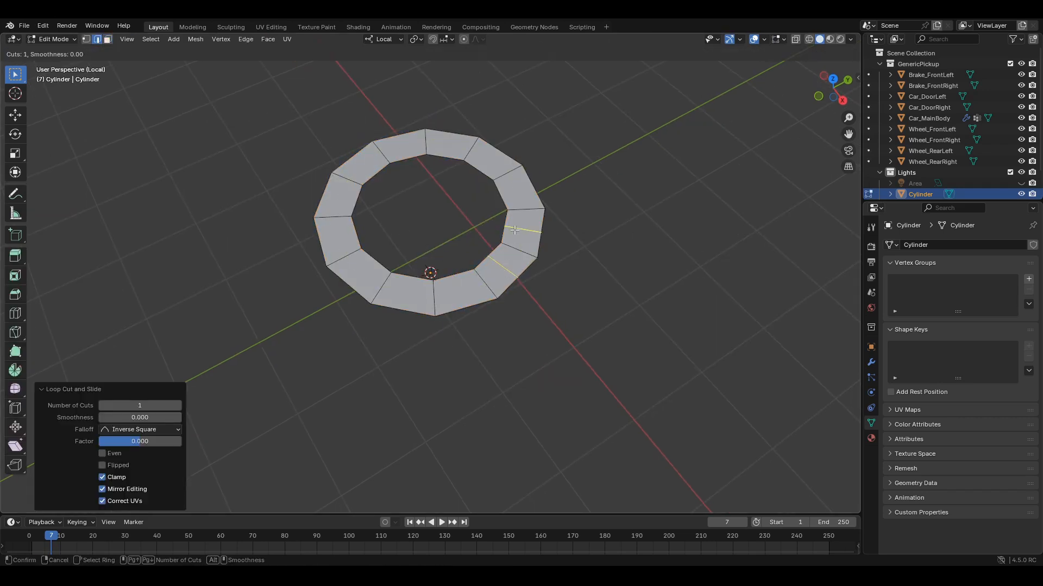
left_click(487, 161, "alt+shift")
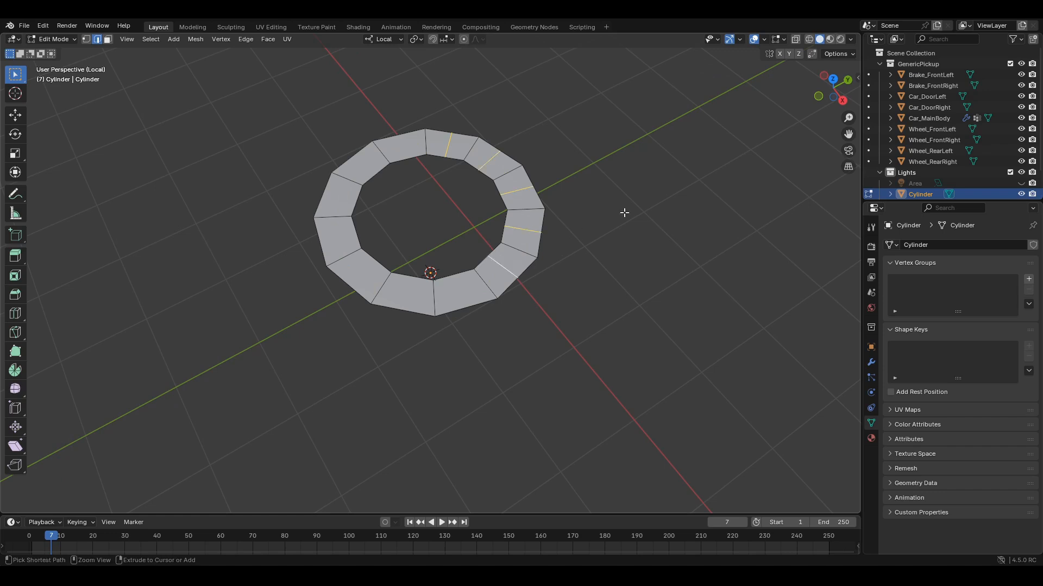
key("ctrl+shift+q")
left_click(608, 274)
middle_click_drag(513, 209, 596, 243)
Cut three more neighbouring segments in half on the coarse stretch of the ring opposite the smoothed one
key("ctrl+r")
double_click(468, 345)
key("ctrl+r")
left_click(426, 346)
key("ctrl+z")
key("ctrl+r")
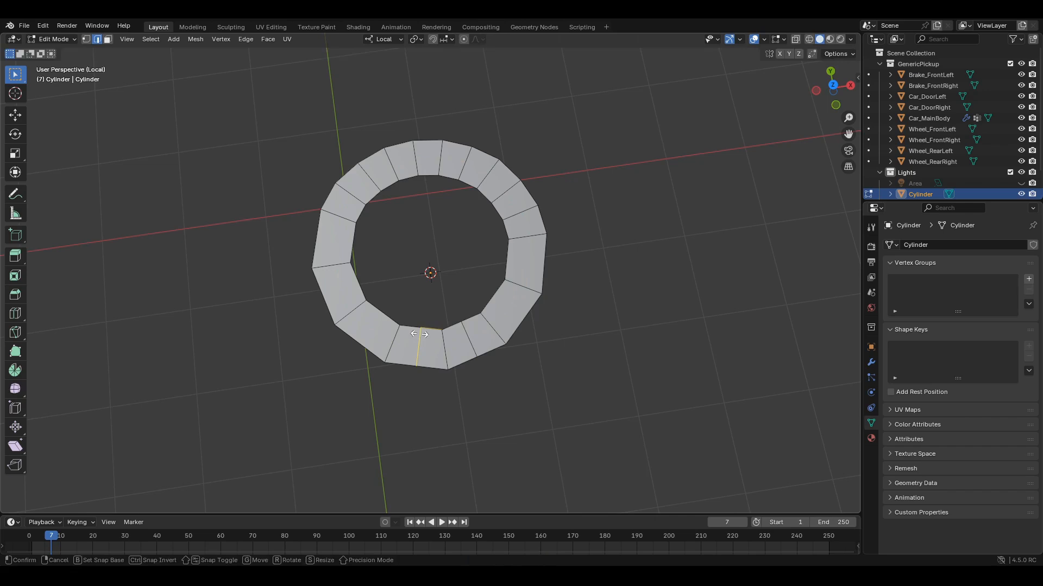
double_click(422, 337)
key("ctrl+r")
double_click(380, 327)
Select all three new cut edges on the ring and apply Correct Edge Flow to them
left_click(416, 347, "alt+shift")
left_click(469, 340, "alt+shift")
key("ctrl+shift+q")
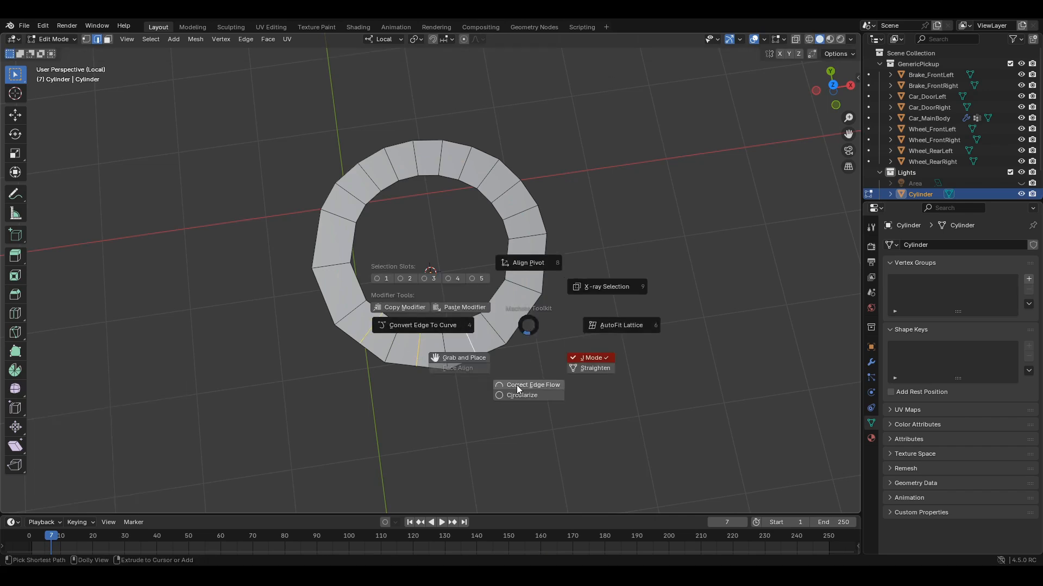
left_click(520, 386)
middle_click_drag(517, 377, 466, 260)
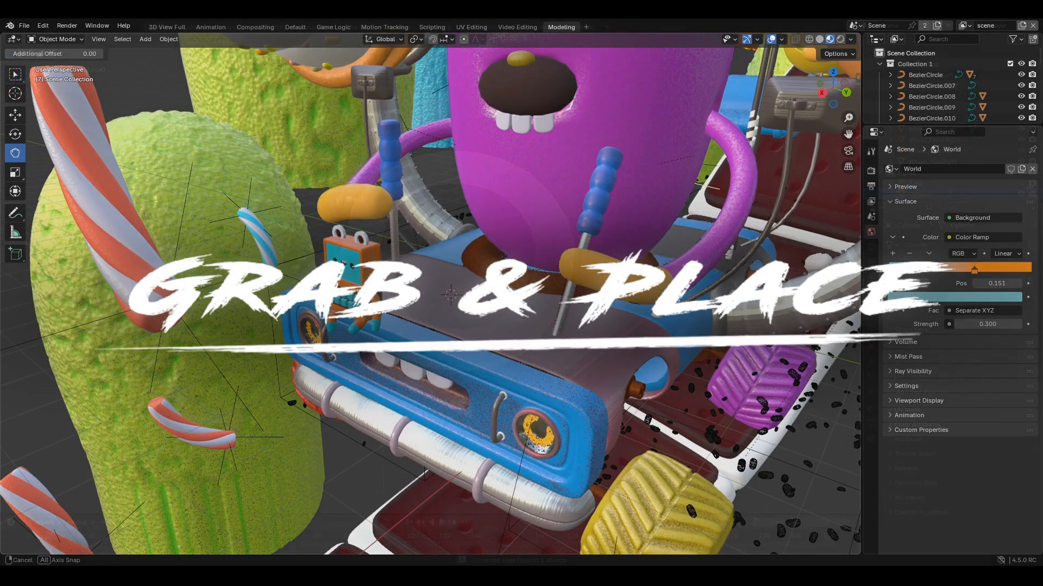
In the candy-land truck scene, add a monkey mesh and move it onto the blue truck's hood beside the small robot
key("shift+a")
left_click(551, 385)
key("g")
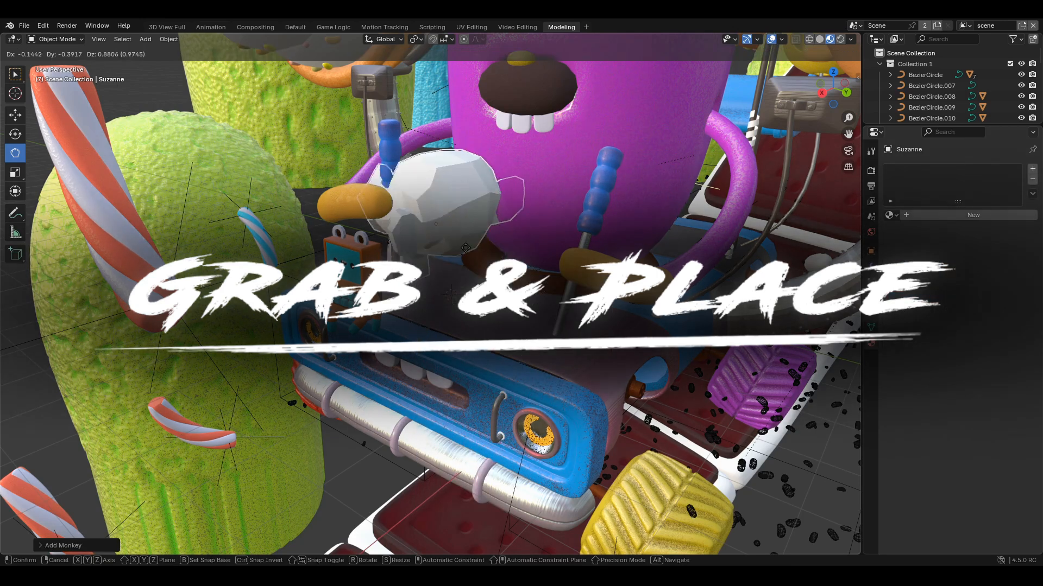
left_click(526, 363)
Add a cube mesh and move it onto the truck's hood beside the purple character's lever
key("shift+a")
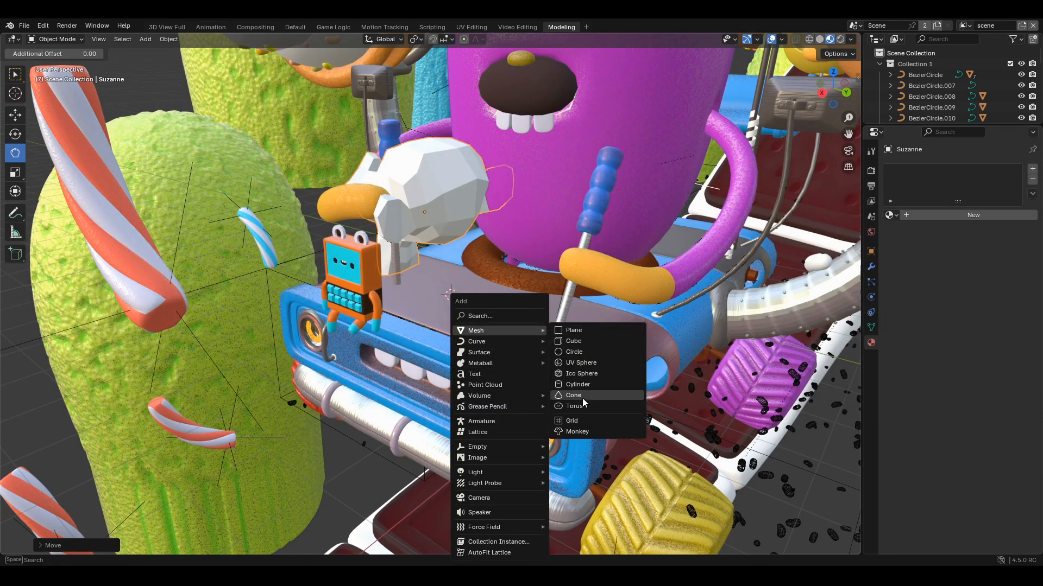
left_click(576, 342)
left_click_drag(507, 307, 646, 316)
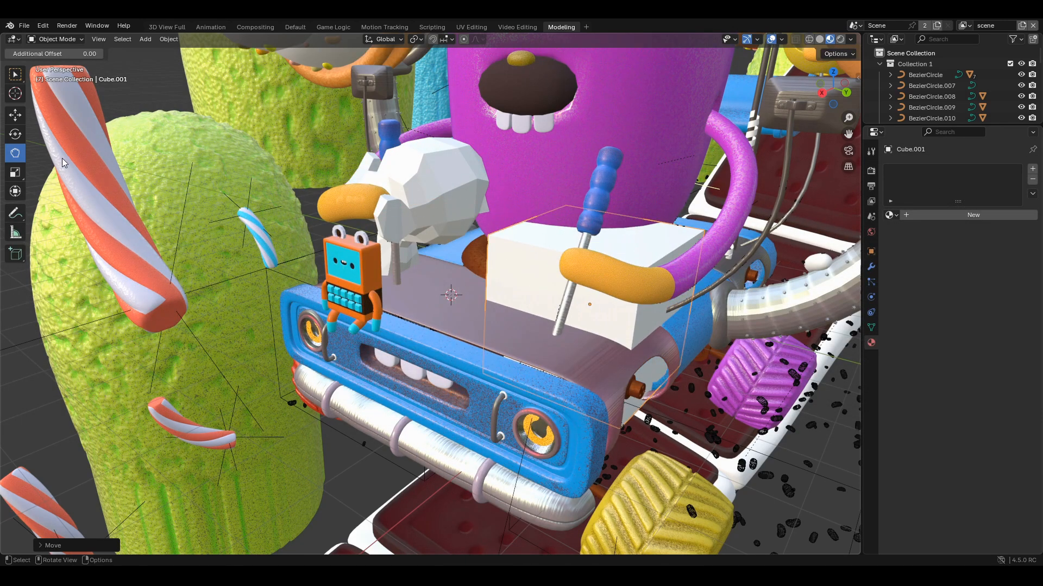
Reposition the monkey and the cube with surface-snapped moves, setting the cube upright on the truck's hood
left_click_drag(438, 212, 432, 252, "ctrl")
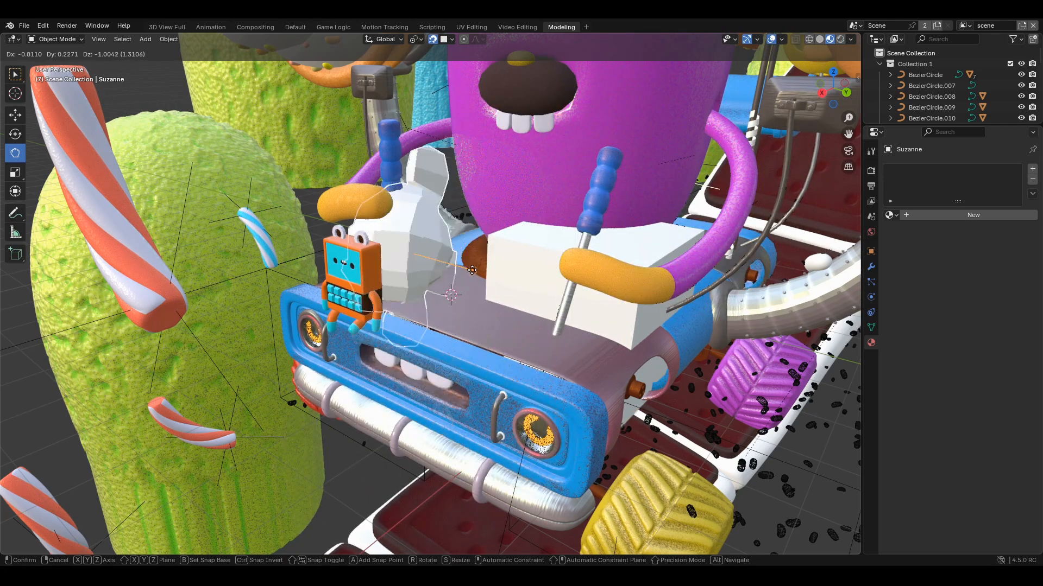
left_click(542, 242)
left_click(543, 255)
key("g")
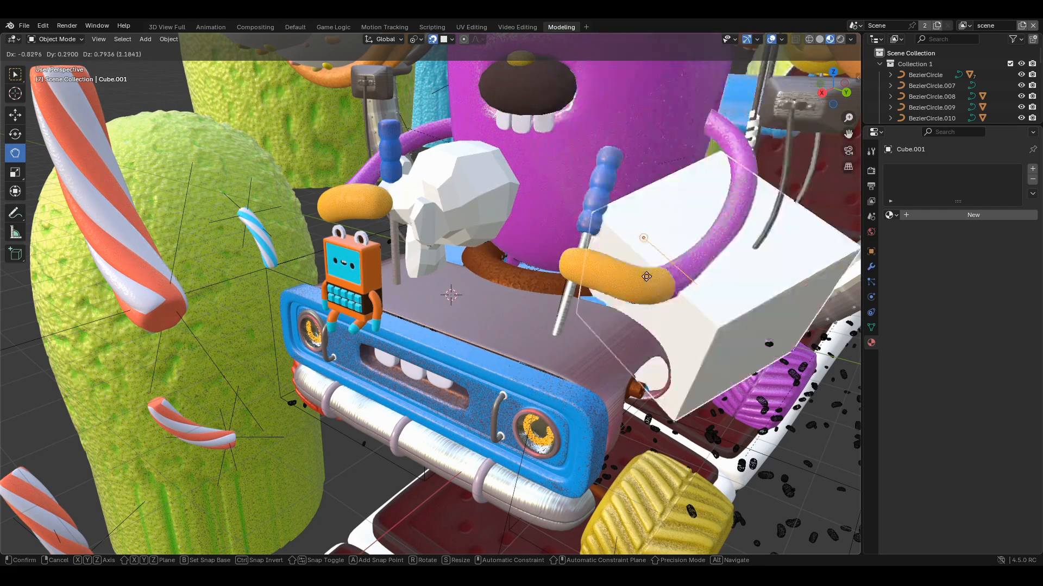
left_click(524, 343)
Scale down the cube and snap it onto the middle of the truck's hood between the levers
scroll(557, 326, "down", 3)
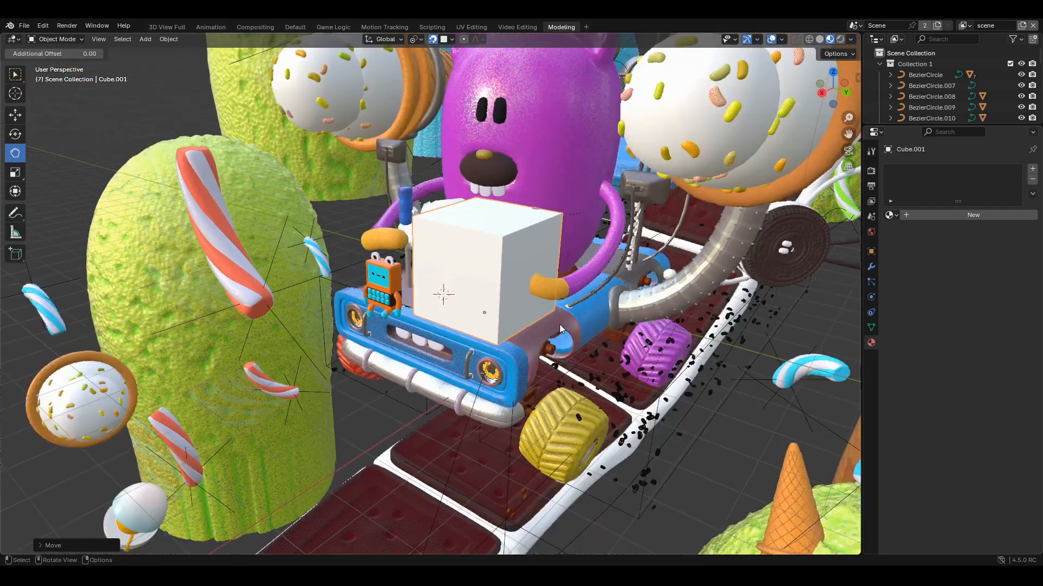
middle_click_drag(559, 324, 580, 317)
key("s")
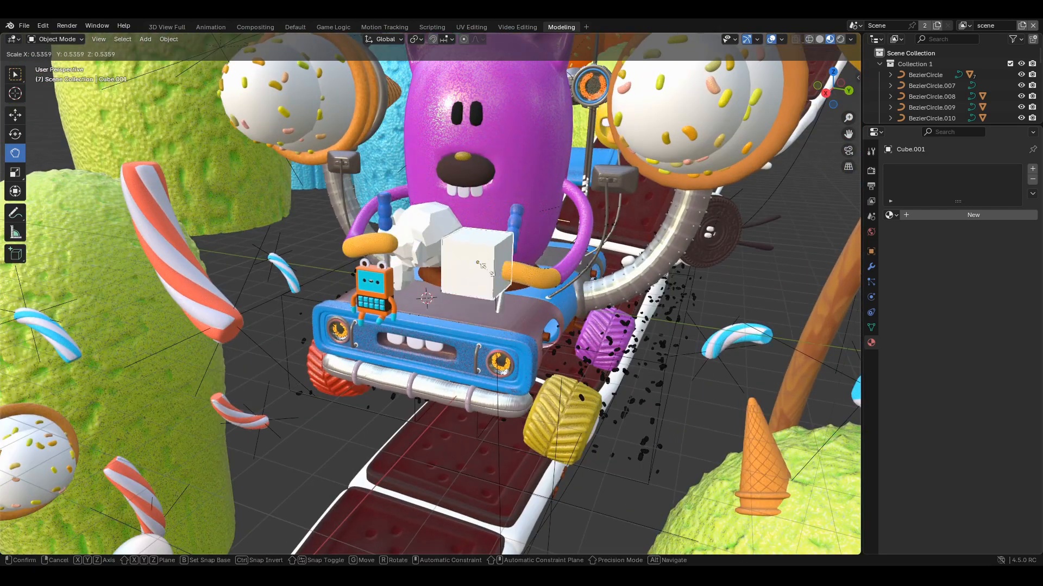
left_click(485, 266)
key("g")
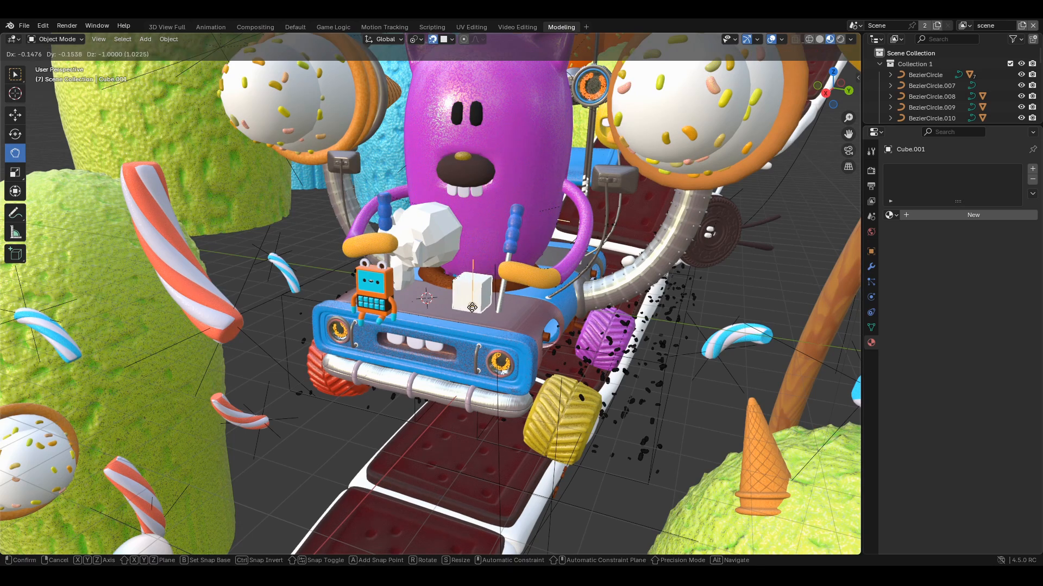
left_click(464, 308)
Scale the monkey to about 0.35 and snap it onto the cube's top face with Grab and Place
scroll(464, 308, "up", 4)
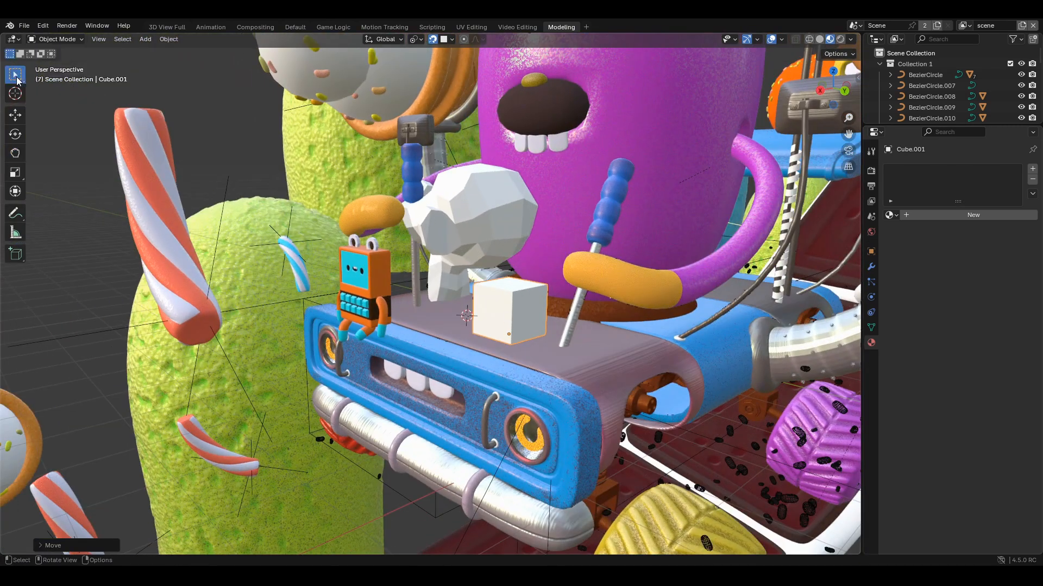
middle_click_drag(432, 197, 448, 205)
key("s")
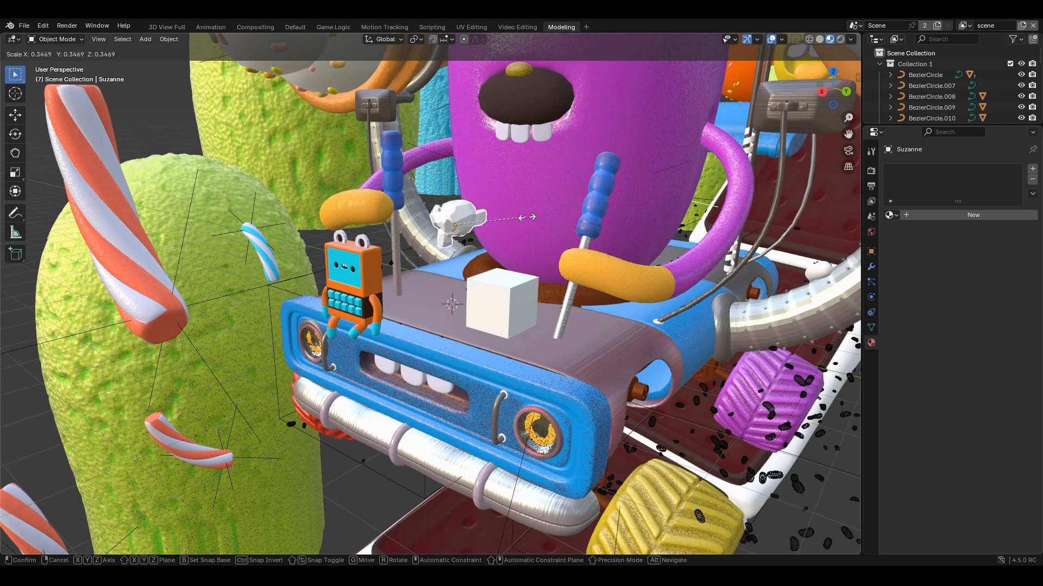
left_click(525, 217)
key("g")
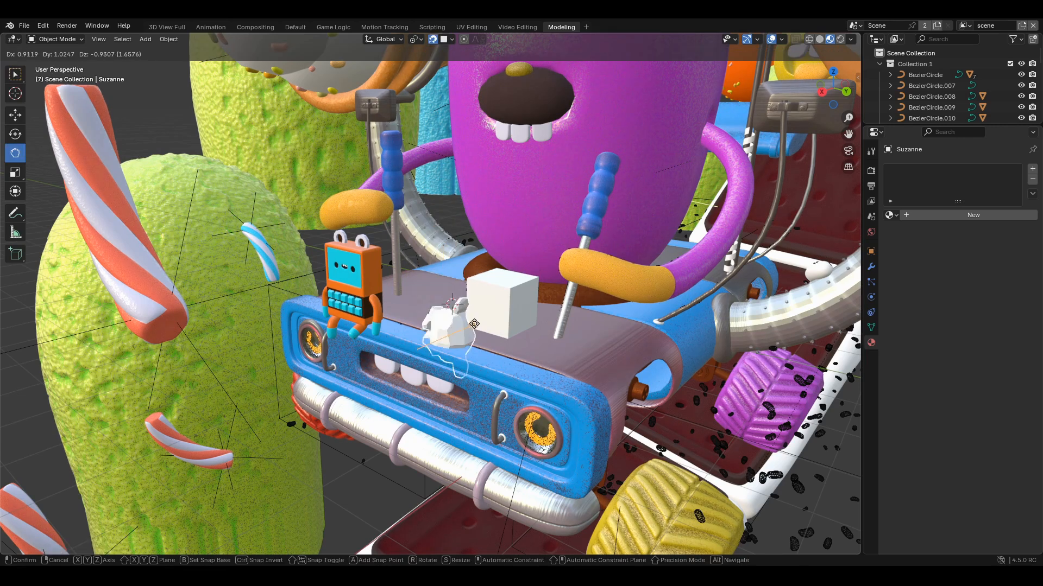
left_click(508, 279)
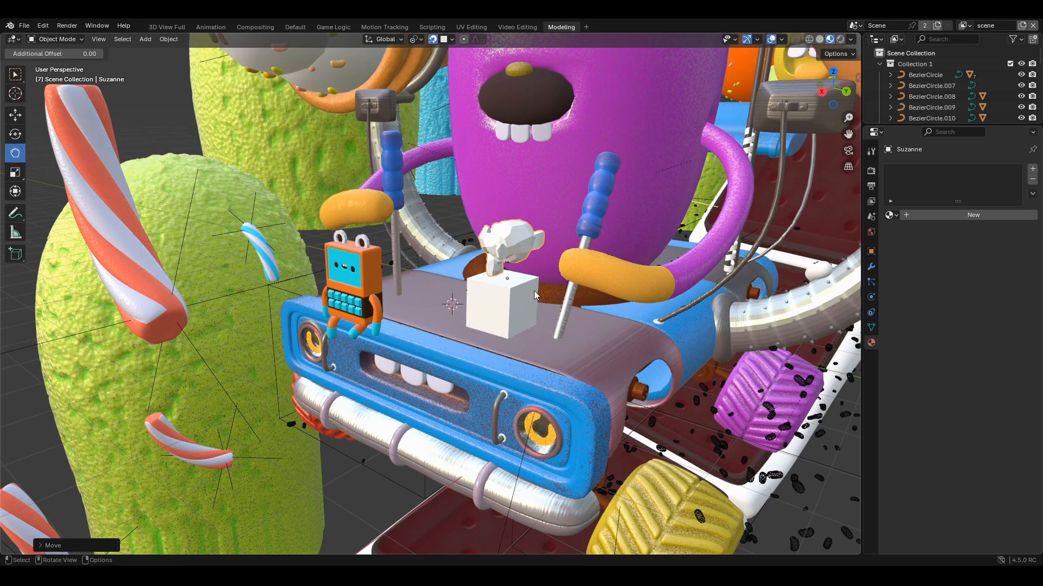
Rotate the monkey about the global Z axis on top of the cube
middle_click_drag(451, 274, 539, 282)
key("r")
key("z")
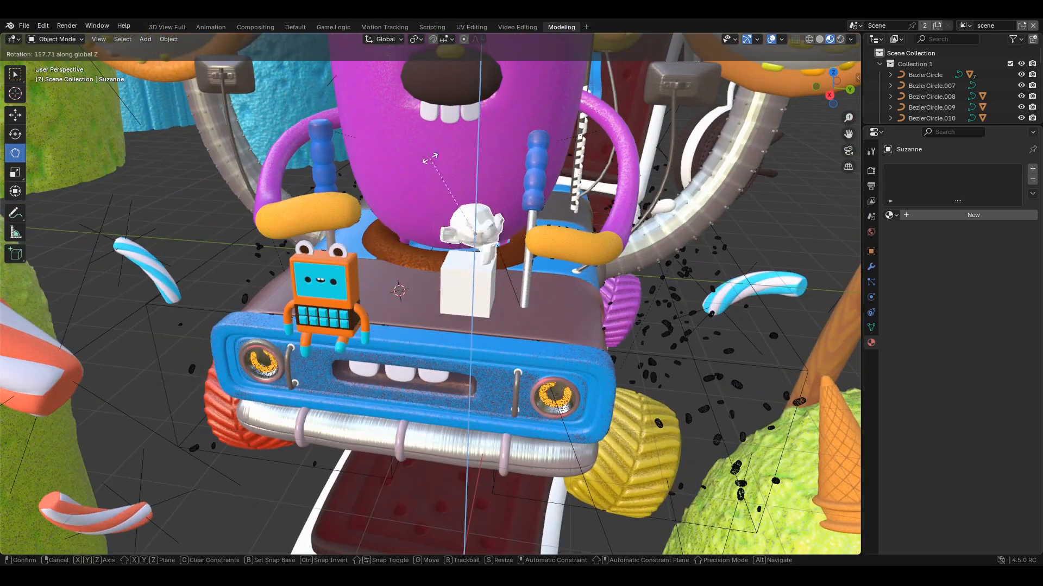
left_click(503, 211)
middle_click_drag(503, 212, 459, 203)
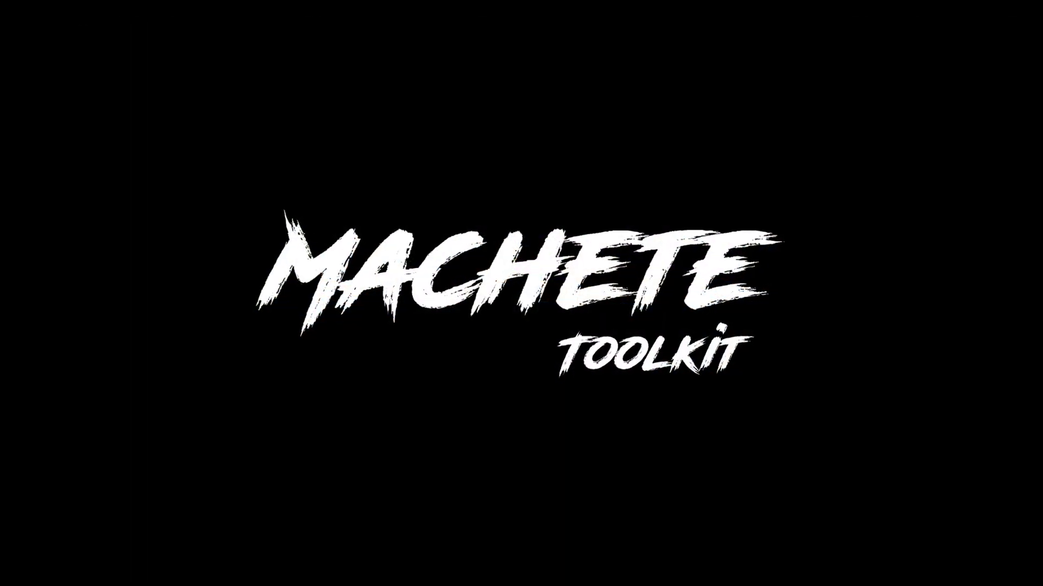